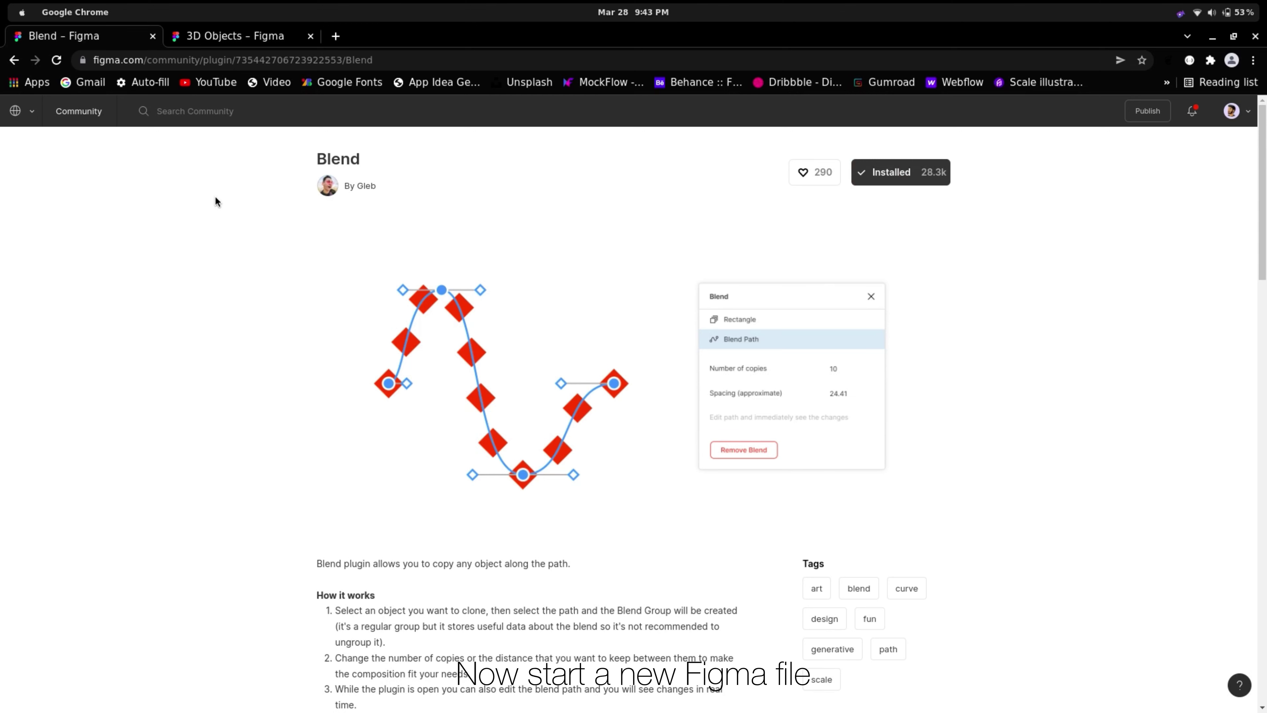
# - Switch to the 3D Objects file and draw a frame about 815 × 496 on the empty canvas
pyautogui.click(232, 37)
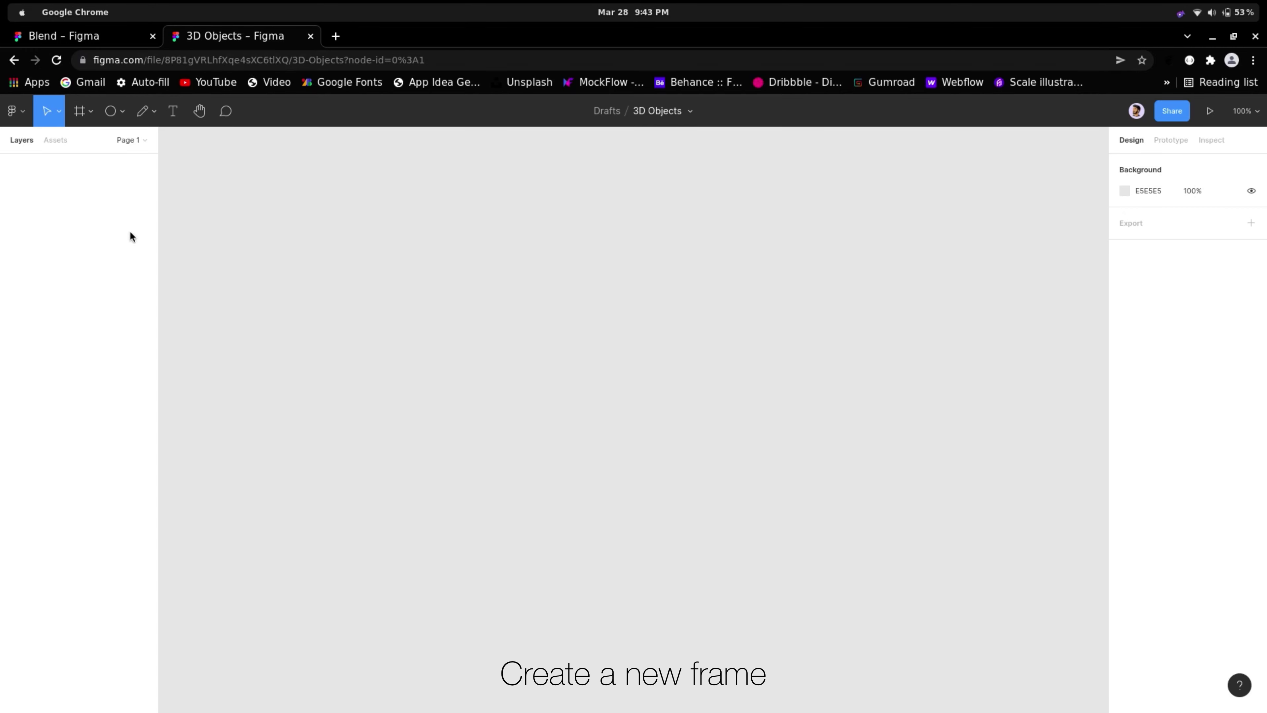
pyautogui.click(80, 111)
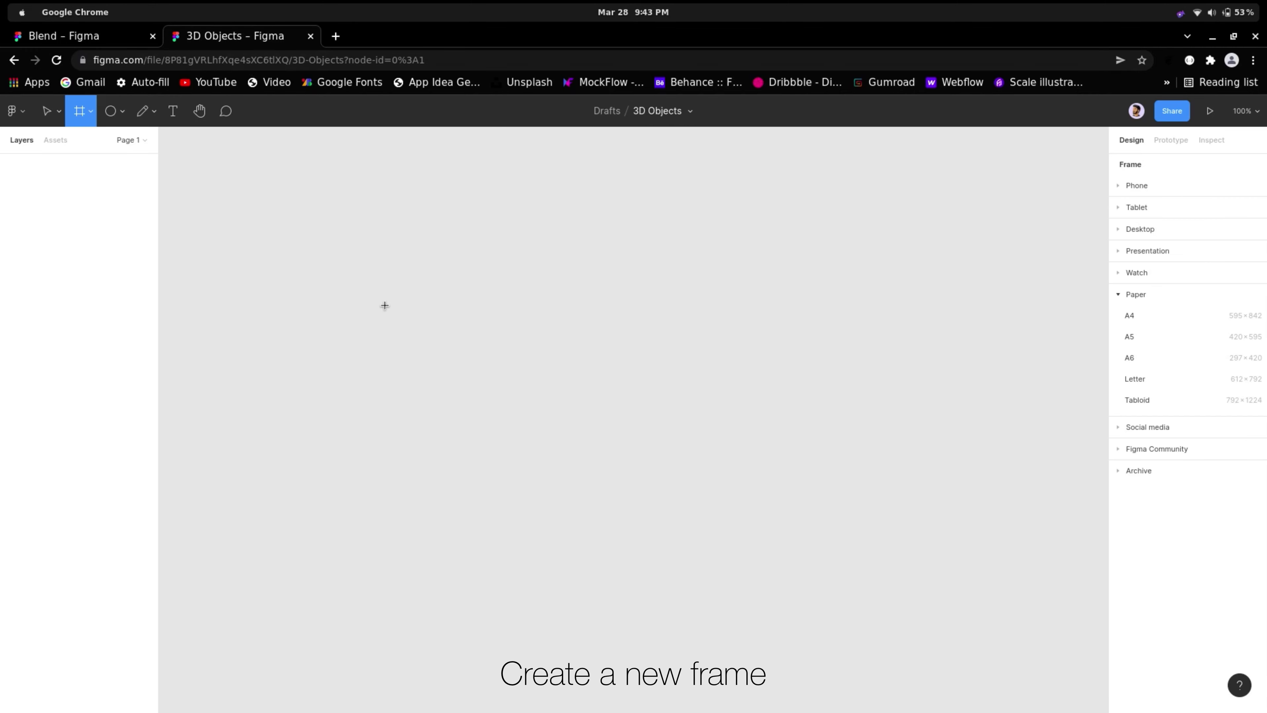
pyautogui.moveTo(367, 255); pyautogui.dragTo(904, 581)
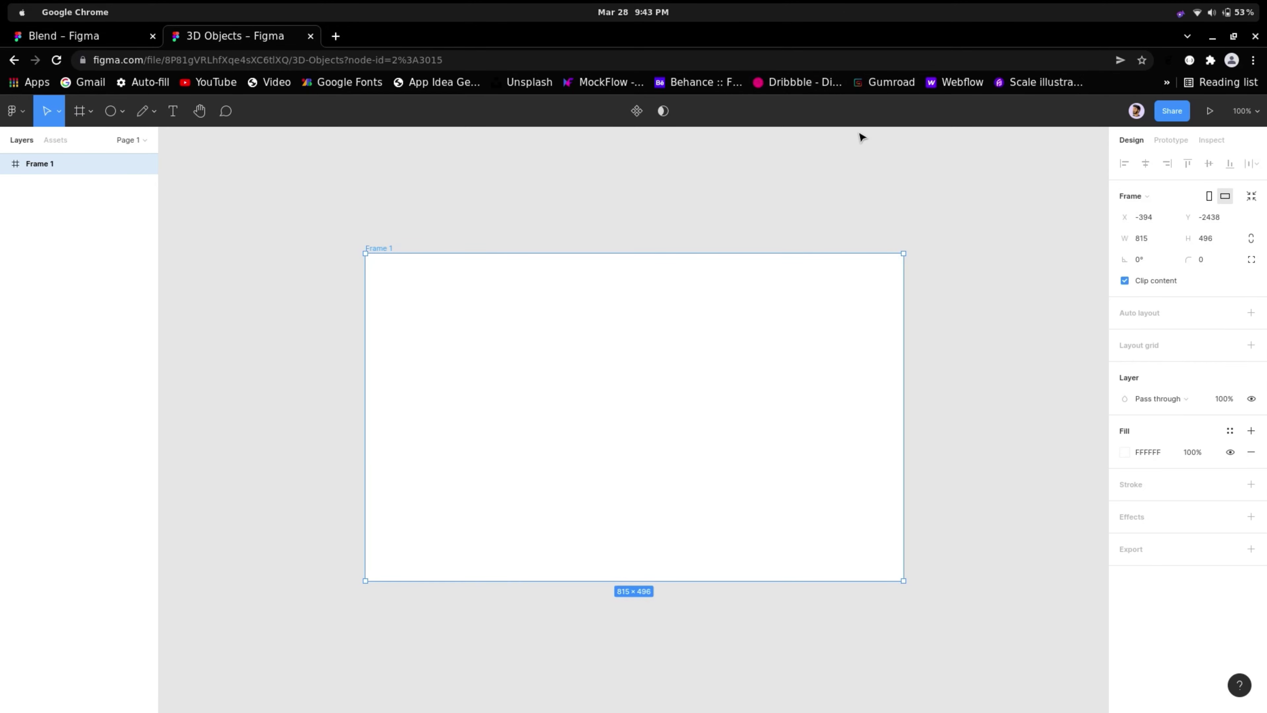
pyautogui.click(837, 200)
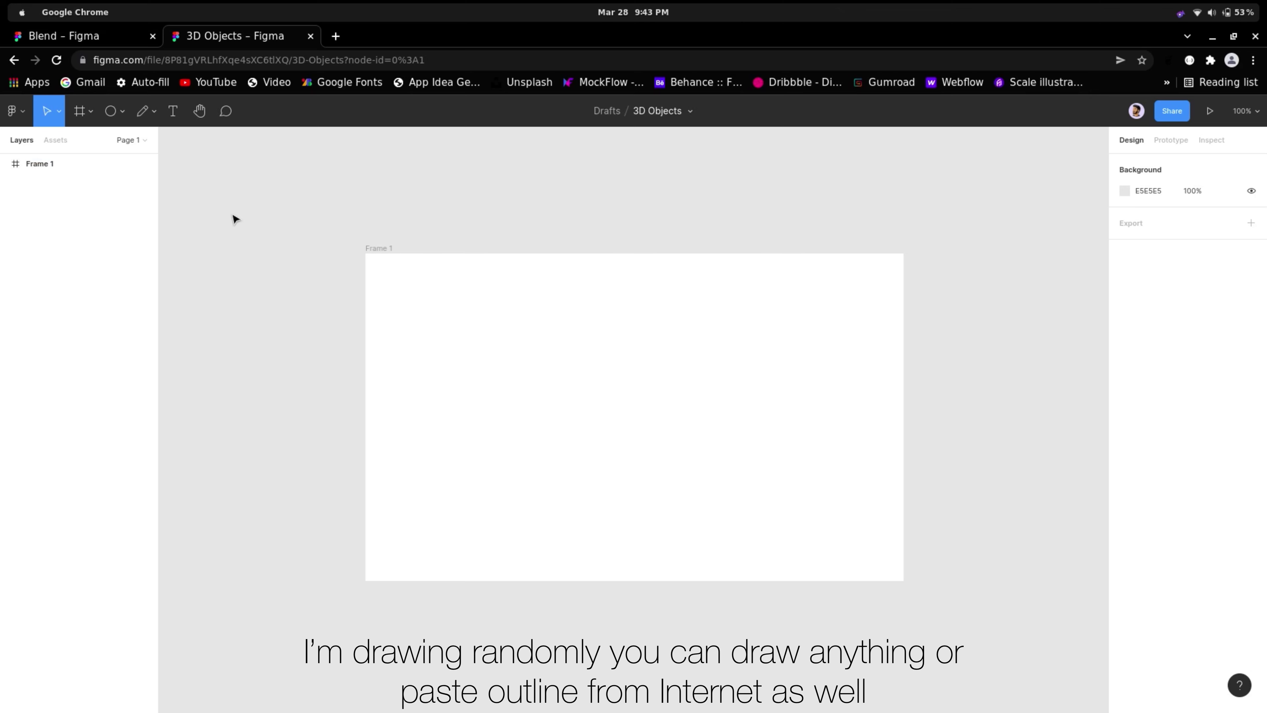
# - Draw a freehand two-peaked line about 394 × 219 with the Pencil and move it to about the frame's centre
pyautogui.click(145, 114)
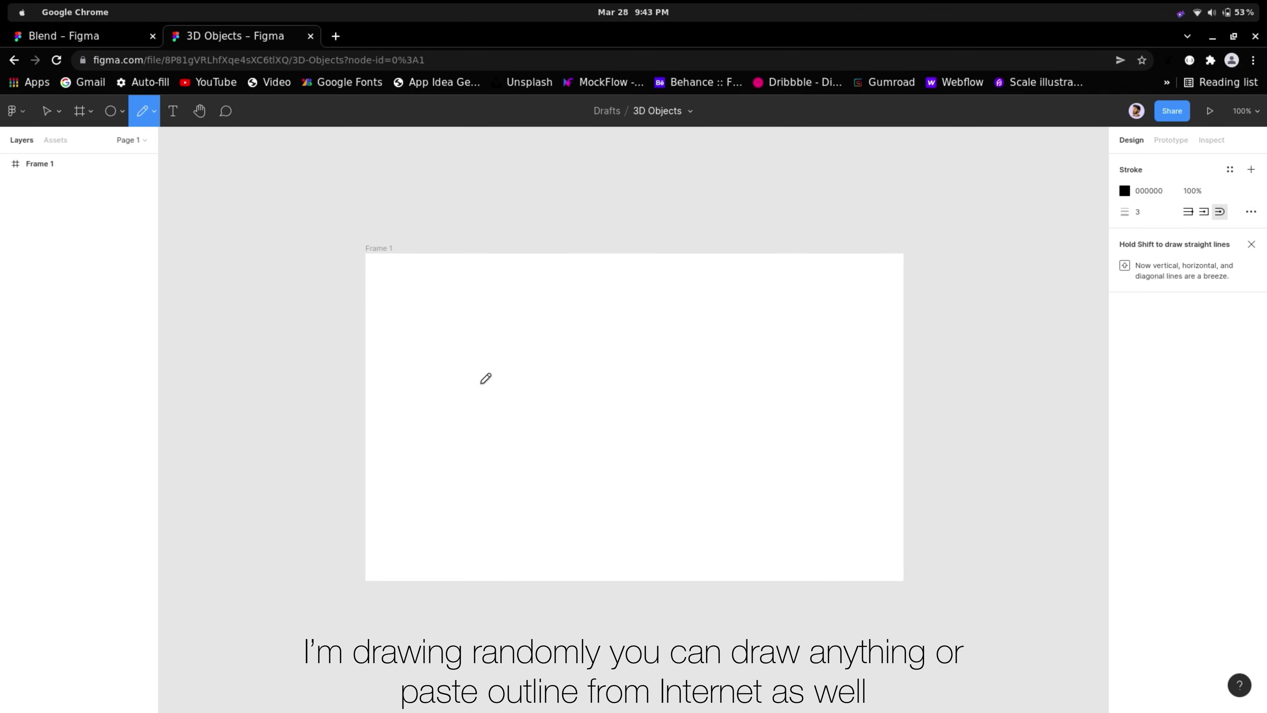
pyautogui.moveTo(455, 434)
pyautogui.mouseDown()
pyautogui.moveTo(544, 289)
pyautogui.moveTo(647, 336)
pyautogui.moveTo(716, 427)
pyautogui.mouseUp()
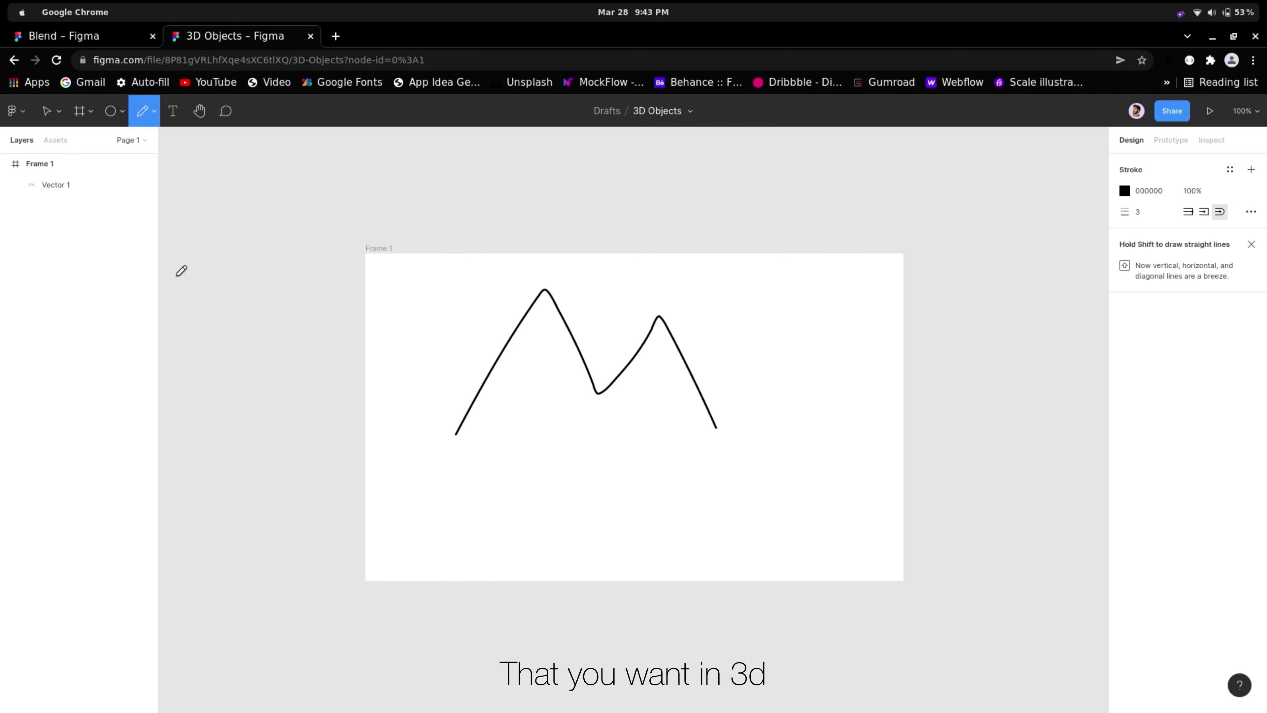
pyautogui.click(46, 111)
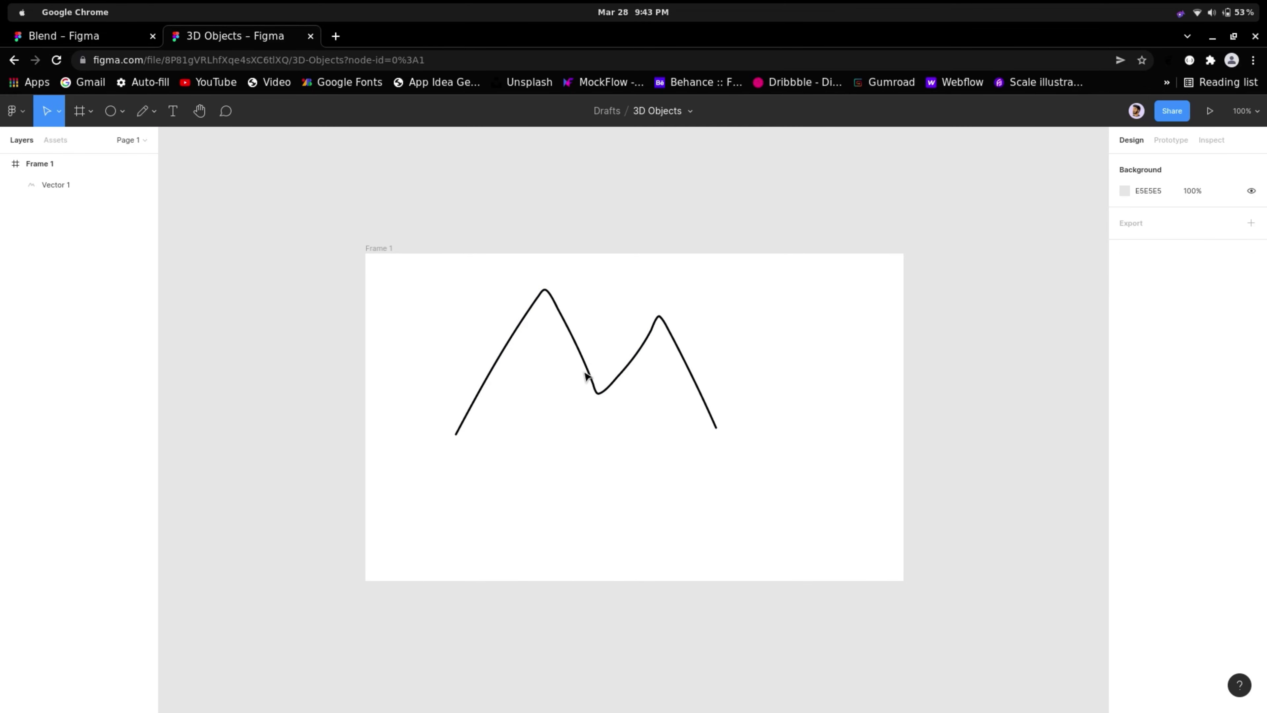
pyautogui.moveTo(587, 375); pyautogui.dragTo(629, 424)
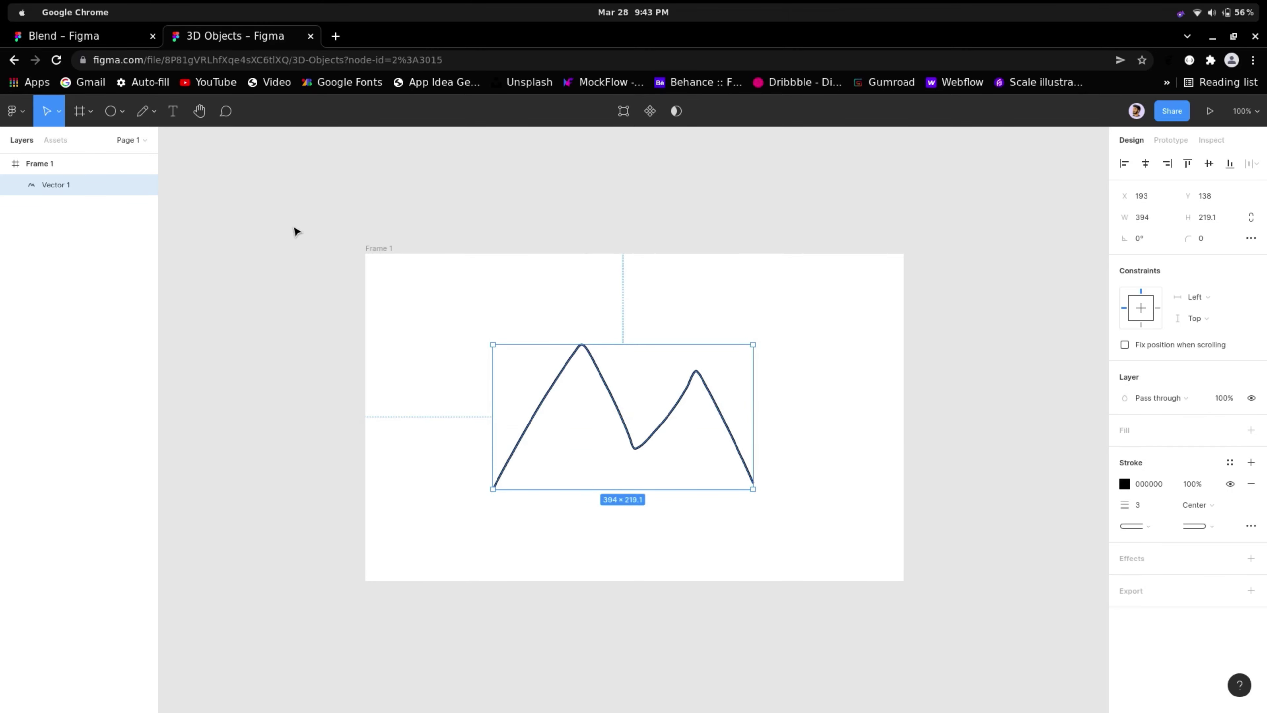
pyautogui.click(272, 220)
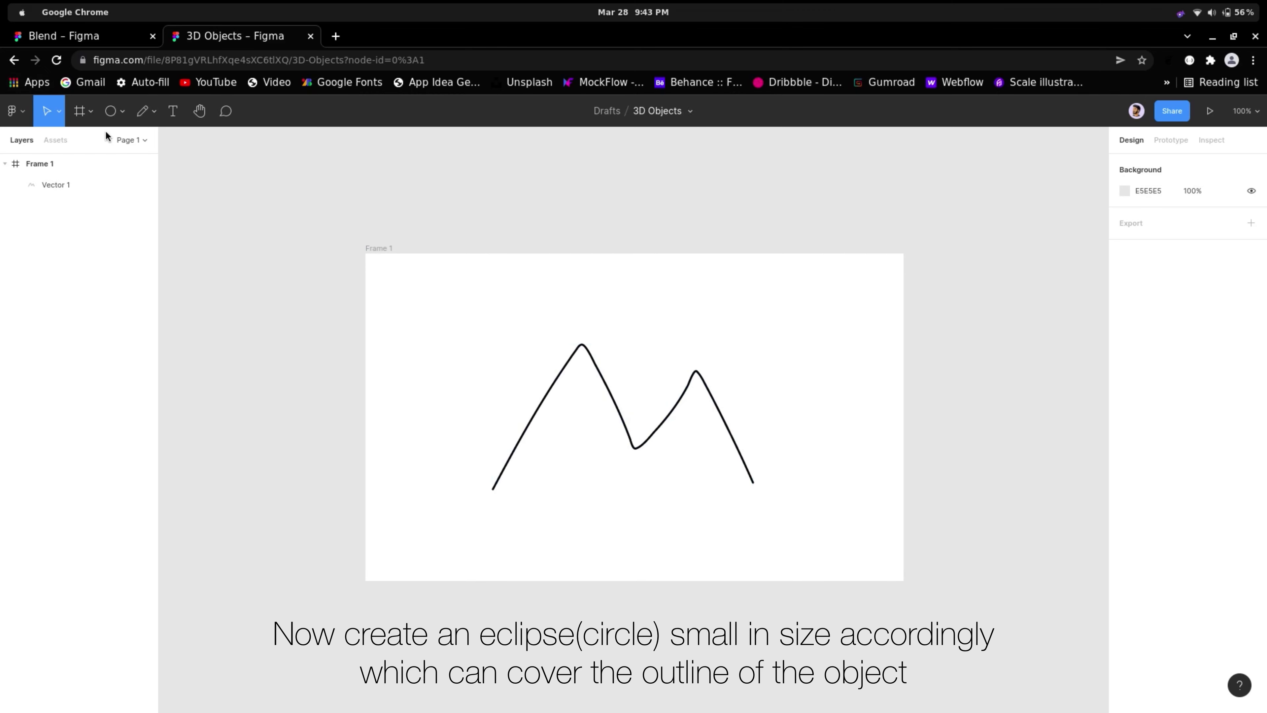
# - Draw a small circle about 26 × 26 near the frame's upper-left corner
pyautogui.click(112, 119)
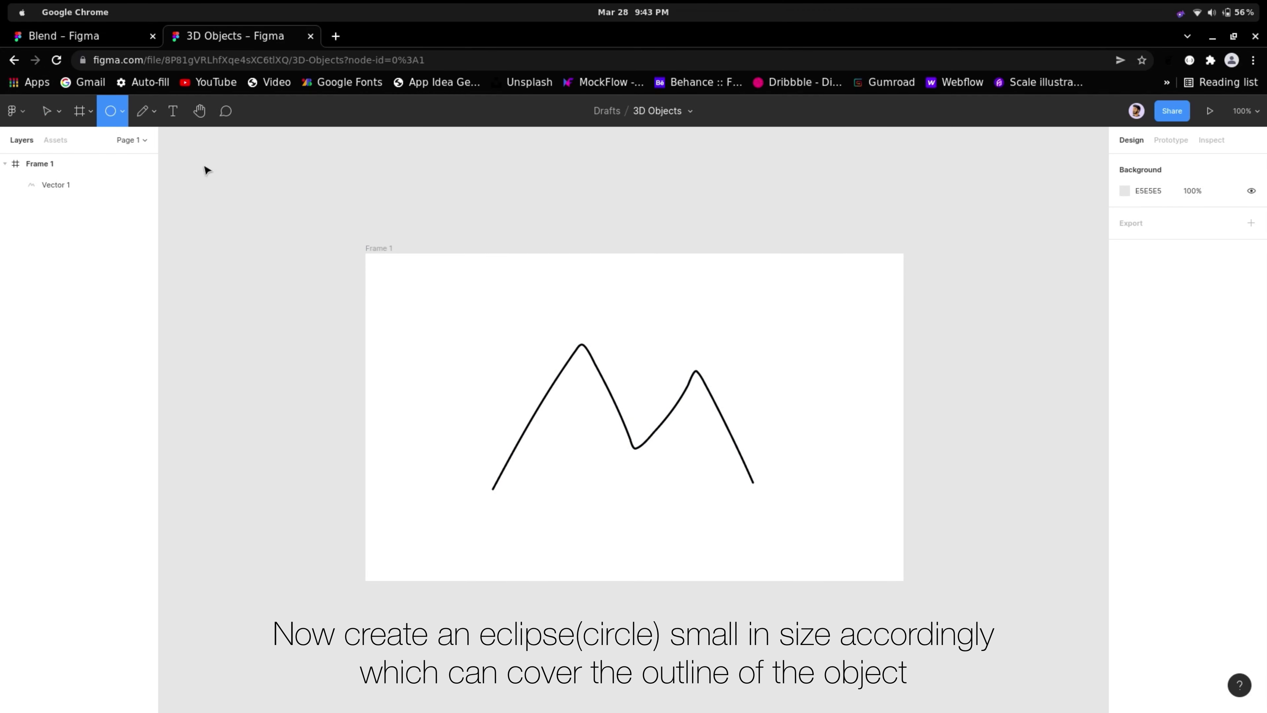
pyautogui.moveTo(394, 271); pyautogui.dragTo(411, 290)
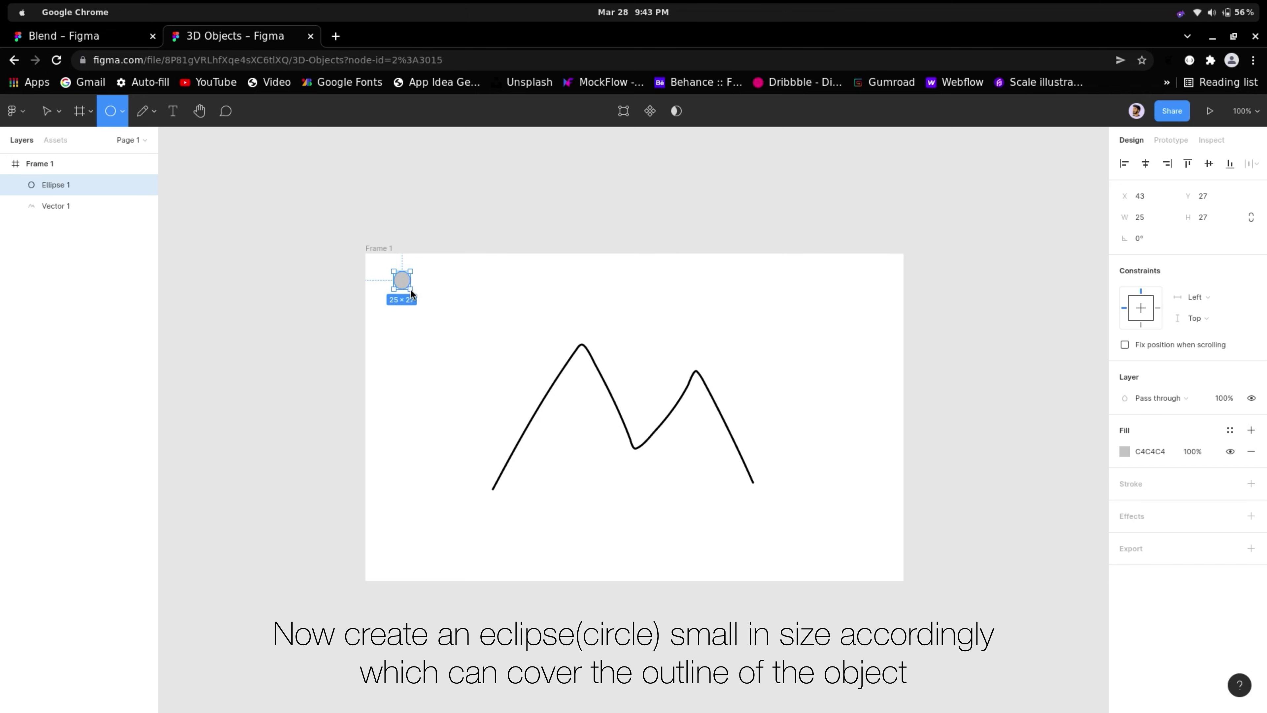
pyautogui.moveTo(411, 289); pyautogui.dragTo(399, 289)
pyautogui.click(417, 307)
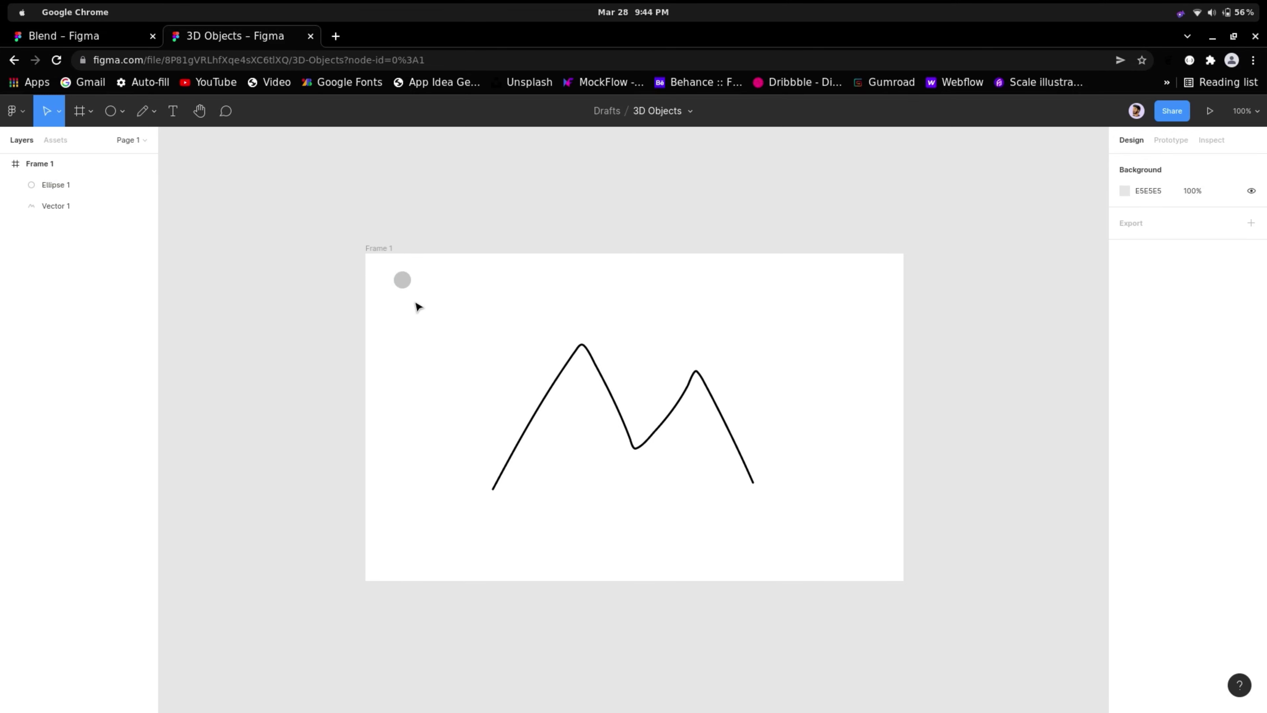
# - Give the circle a linear gradient fill from red to orange, with the second colour stop fully opaque
pyautogui.click(403, 280)
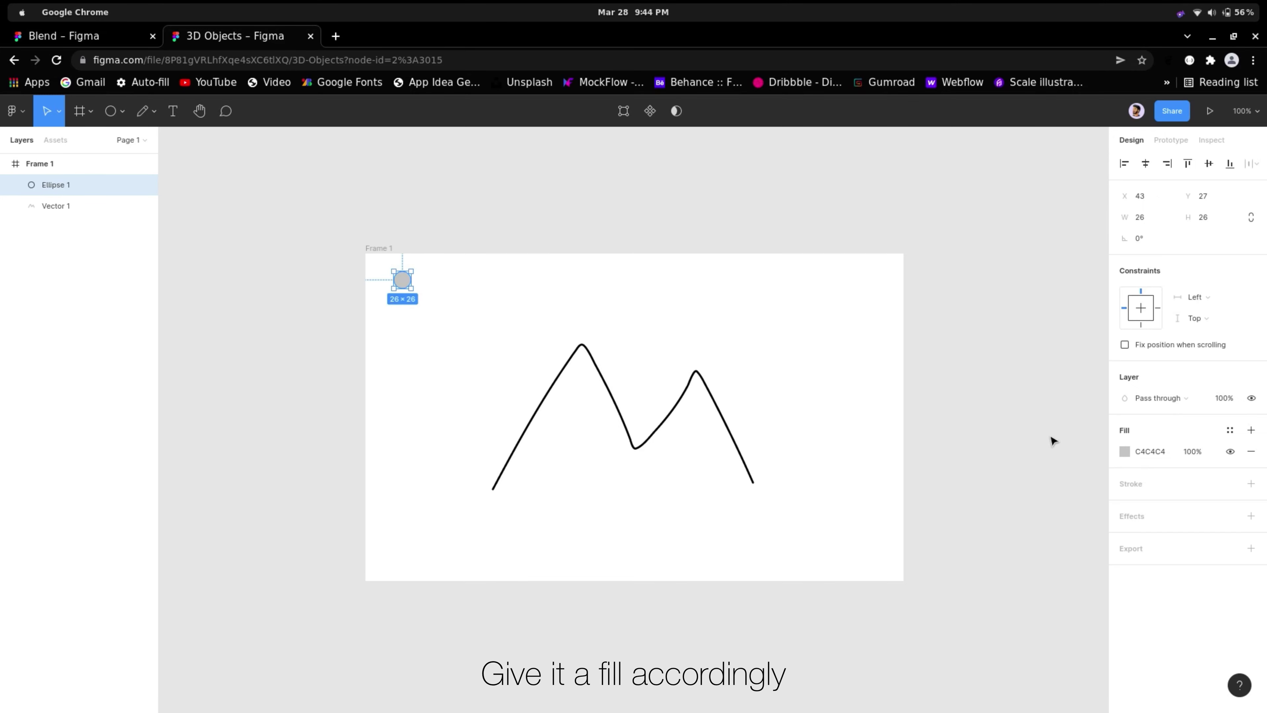
pyautogui.click(1122, 451)
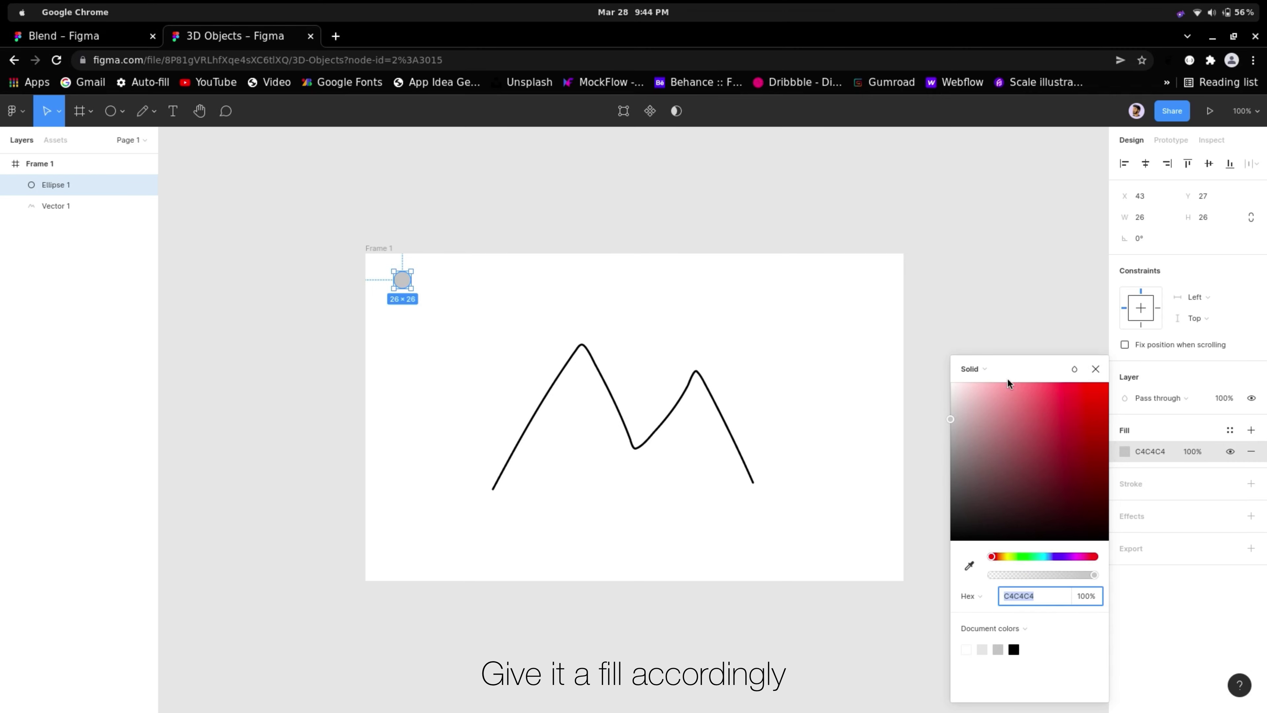
pyautogui.click(974, 369)
pyautogui.click(976, 383)
pyautogui.click(1069, 410)
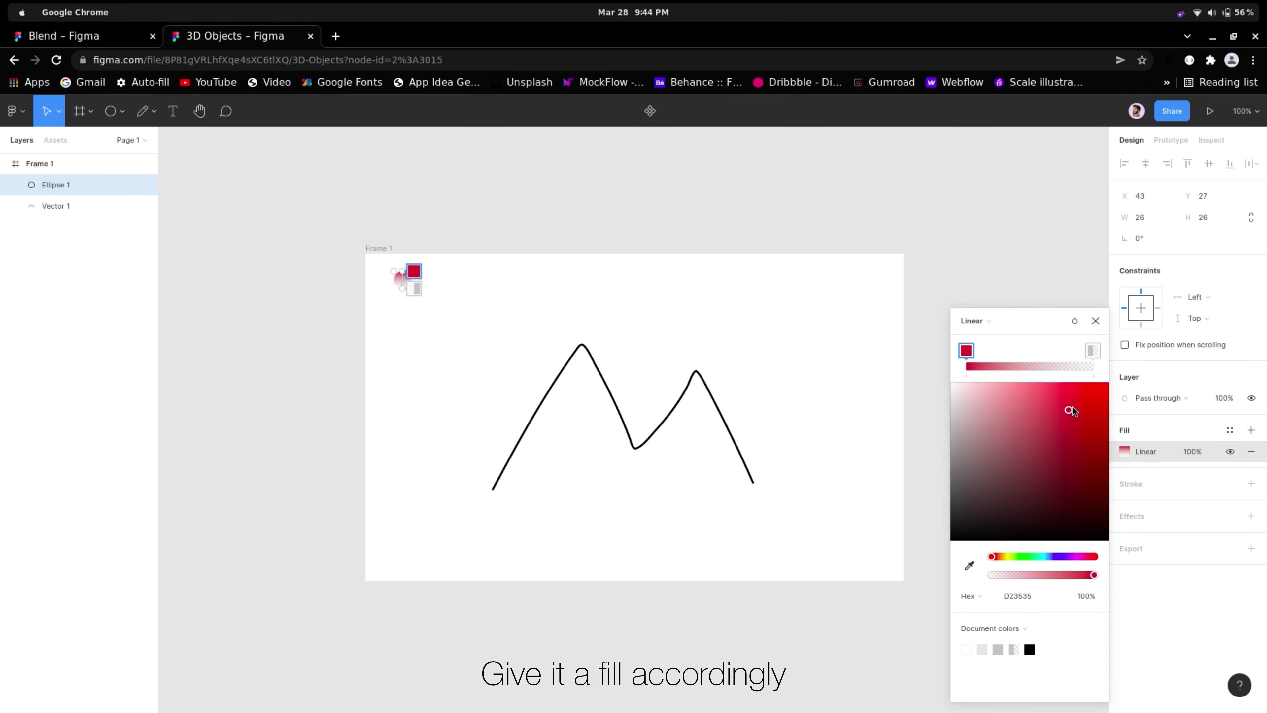
pyautogui.click(1093, 350)
pyautogui.moveTo(1073, 480); pyautogui.dragTo(1101, 400)
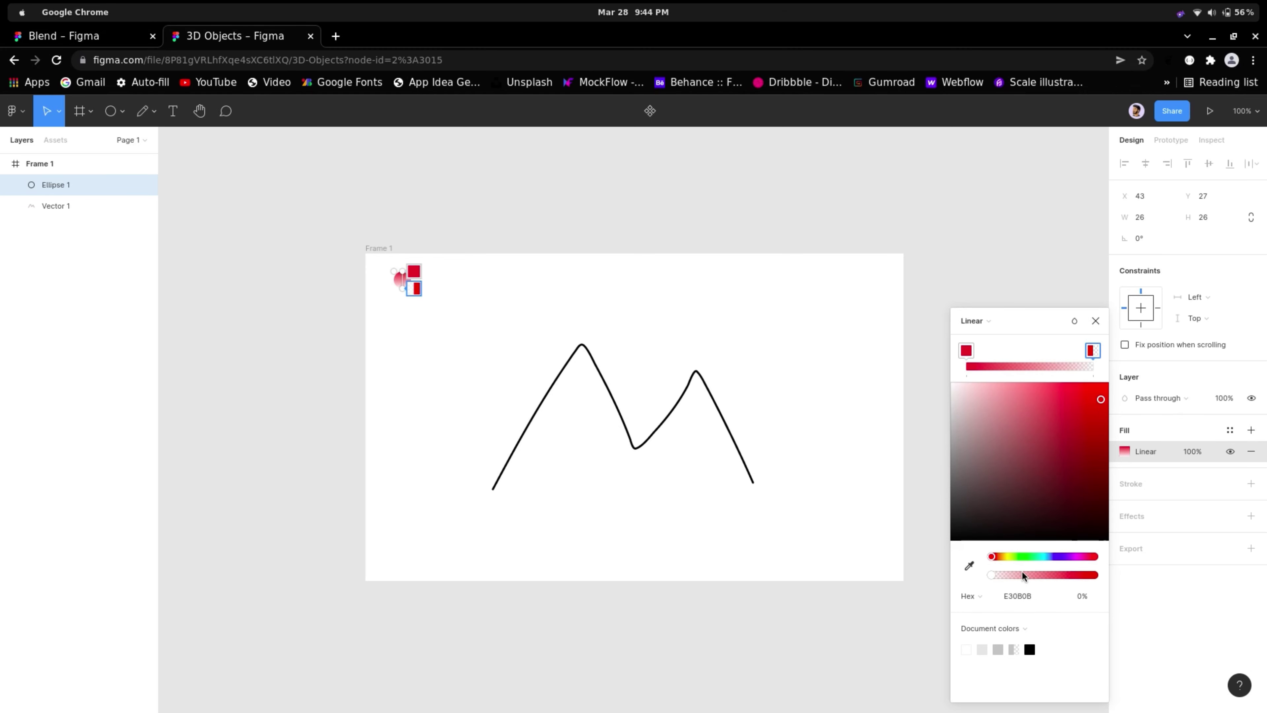
pyautogui.moveTo(1023, 572); pyautogui.dragTo(1157, 562)
pyautogui.moveTo(1019, 556)
pyautogui.mouseDown()
pyautogui.moveTo(1031, 554)
pyautogui.moveTo(1000, 553)
pyautogui.mouseUp()
pyautogui.click(1095, 321)
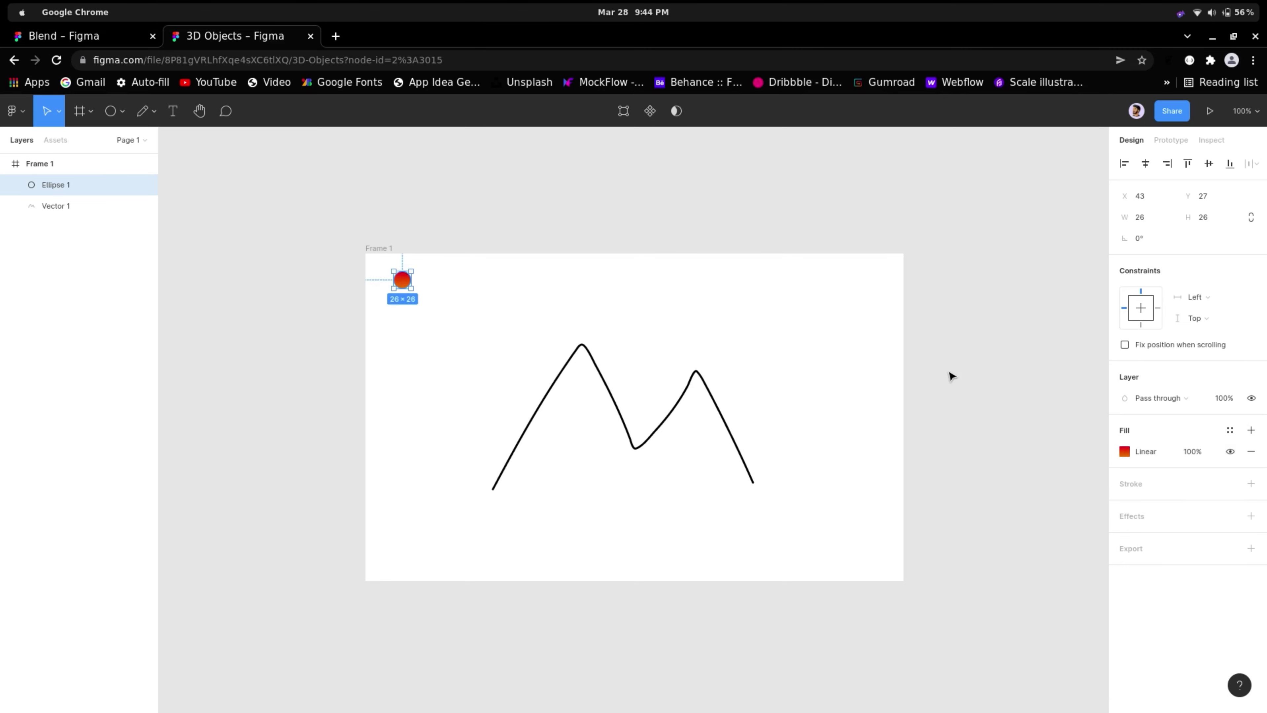
pyautogui.click(899, 379)
# - Move the circle closer to the two-peaked line, to about X 98, Y 97
pyautogui.click(405, 279)
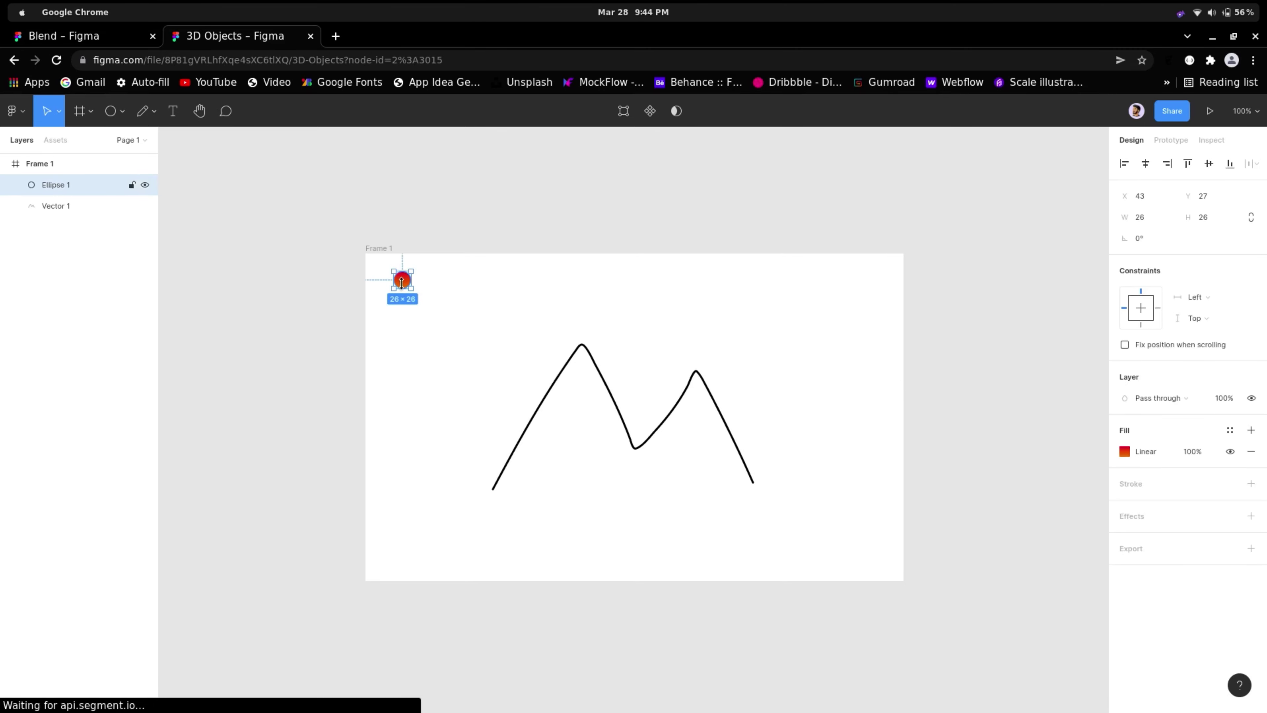
pyautogui.moveTo(406, 279); pyautogui.dragTo(440, 333)
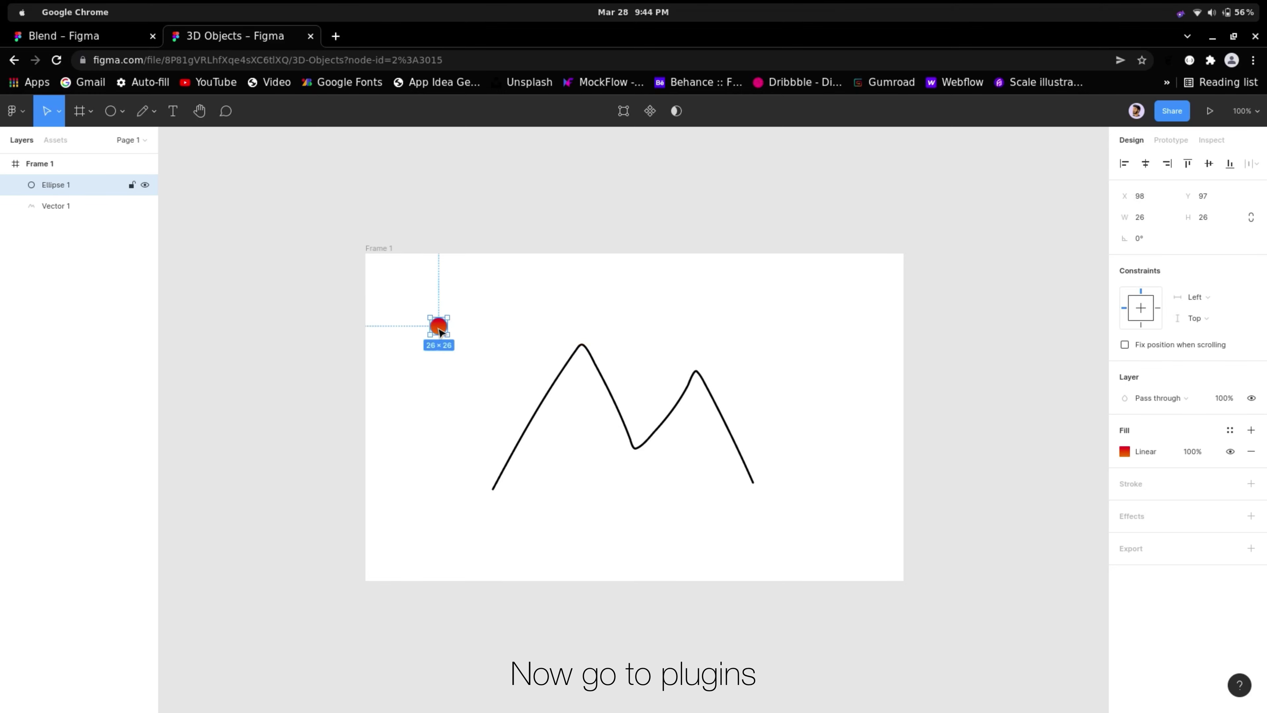
pyautogui.click(525, 319)
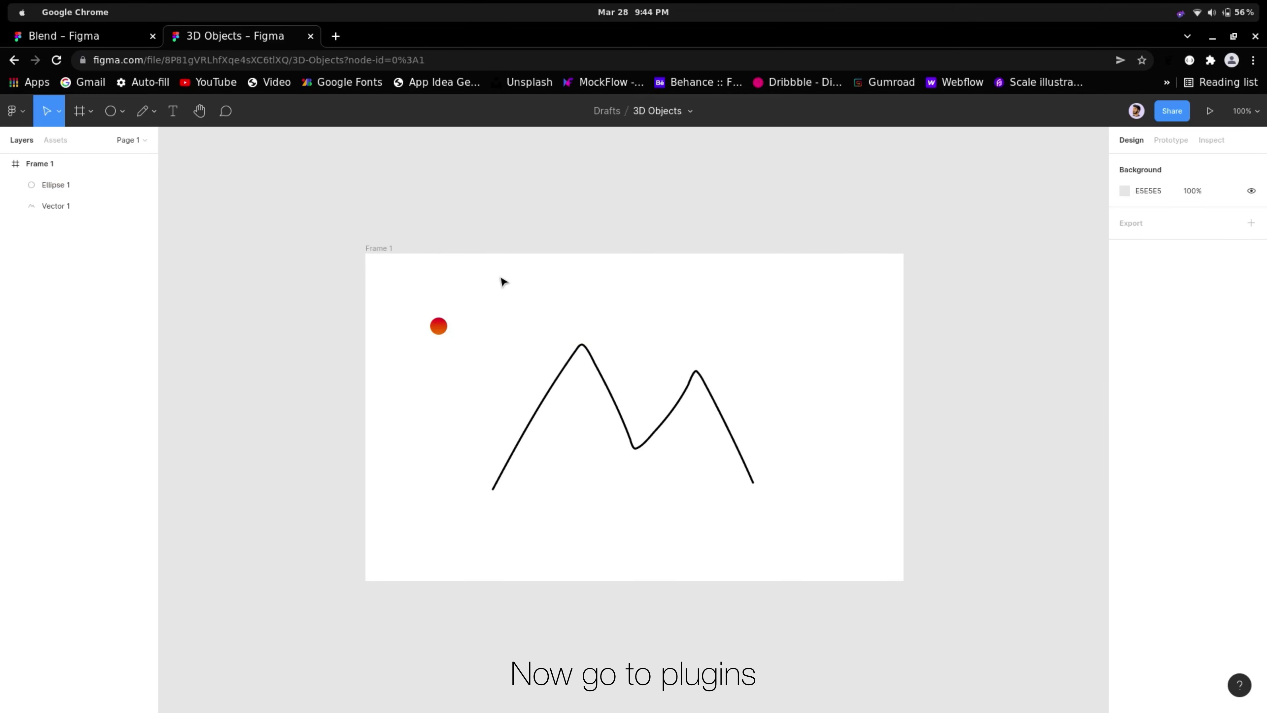
# - Run the Blend plugin and set the gradient circle as the object to copy
pyautogui.click(15, 111)
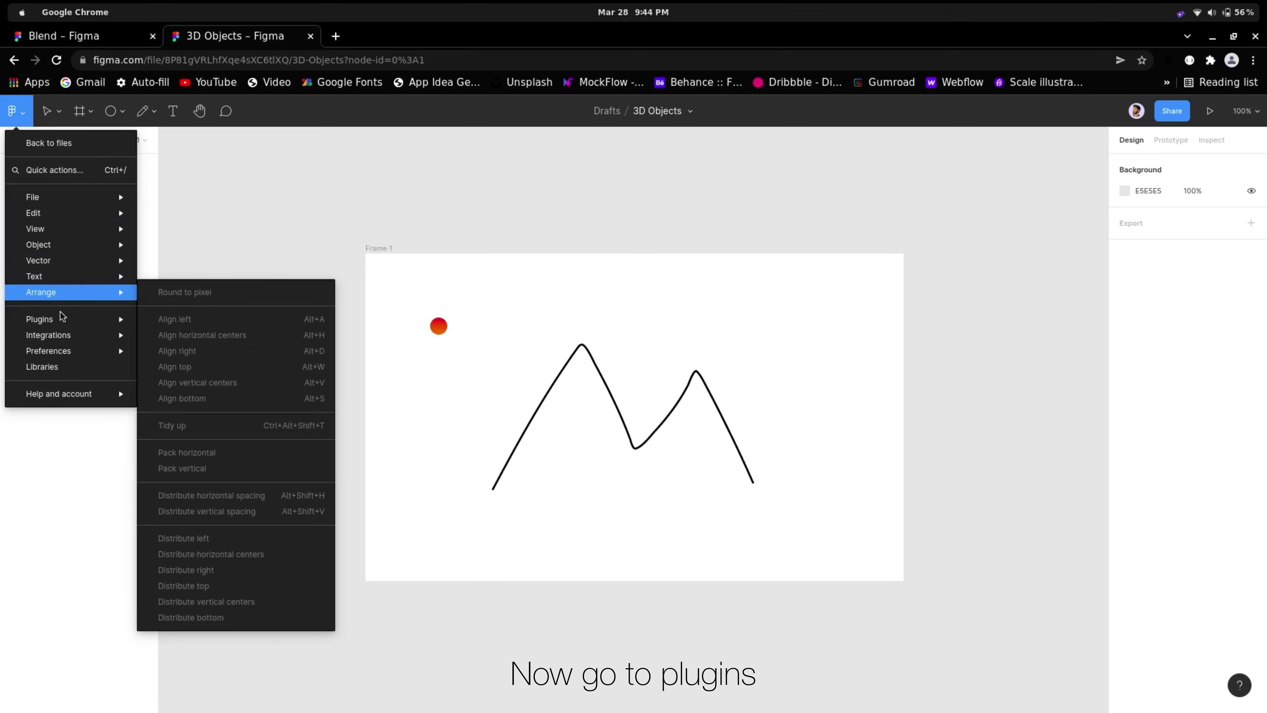
pyautogui.moveTo(70, 319)
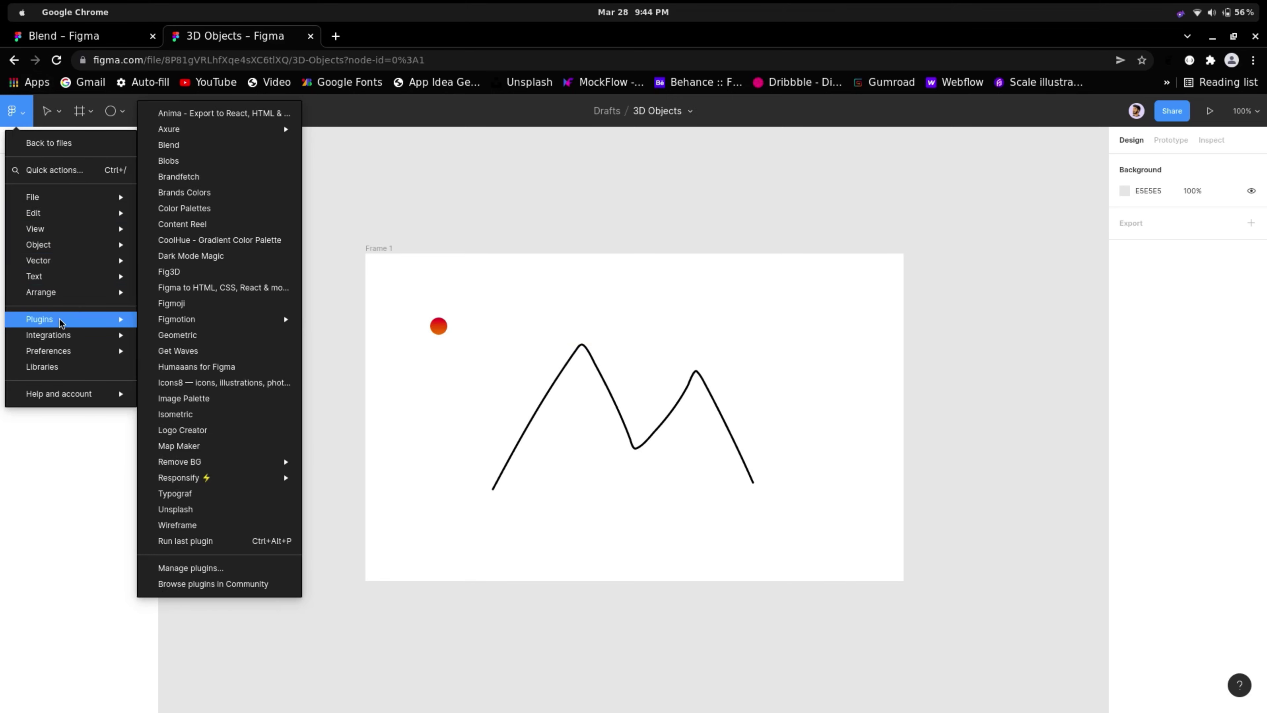
pyautogui.click(182, 146)
pyautogui.moveTo(851, 304); pyautogui.dragTo(962, 239)
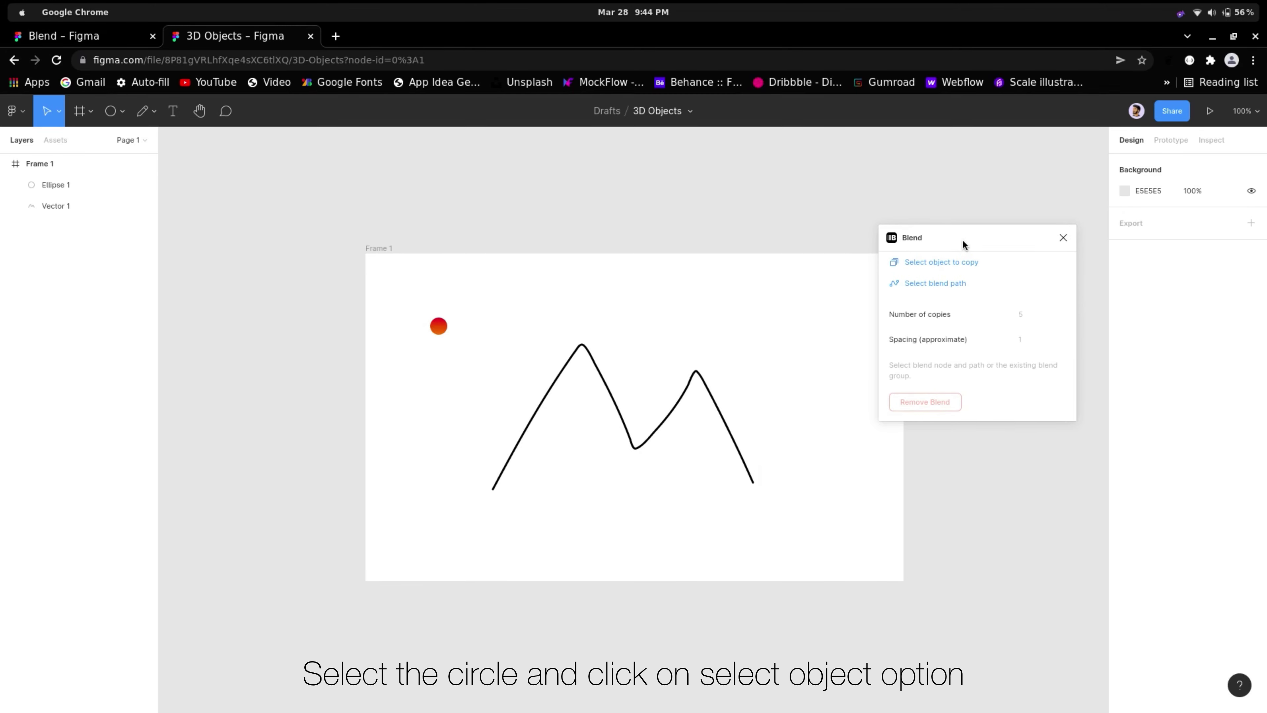
pyautogui.click(441, 327)
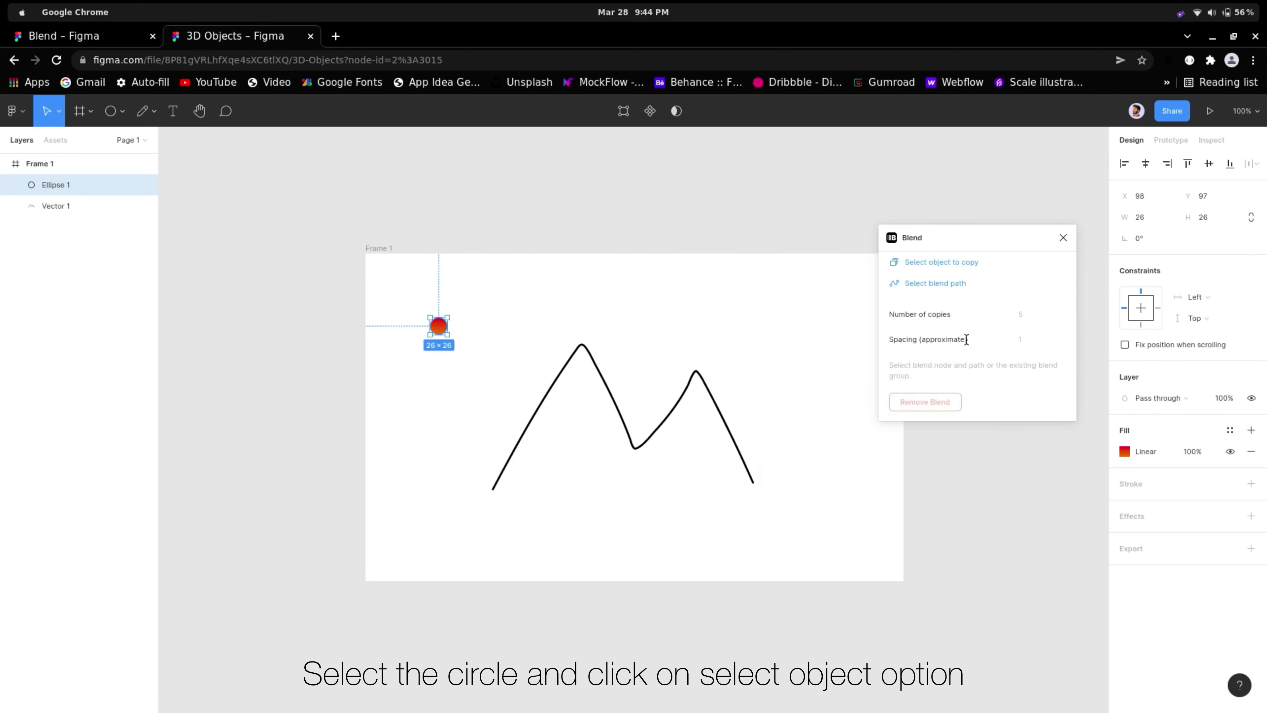
pyautogui.click(1020, 267)
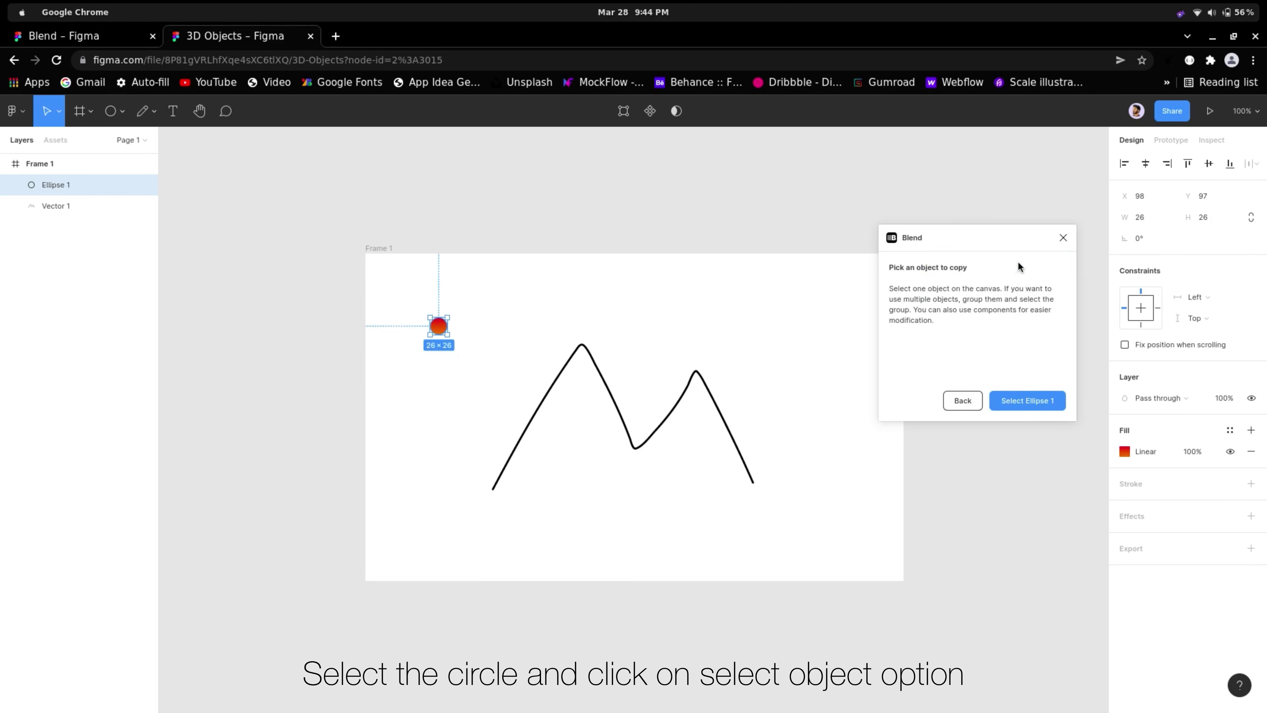
pyautogui.click(1035, 405)
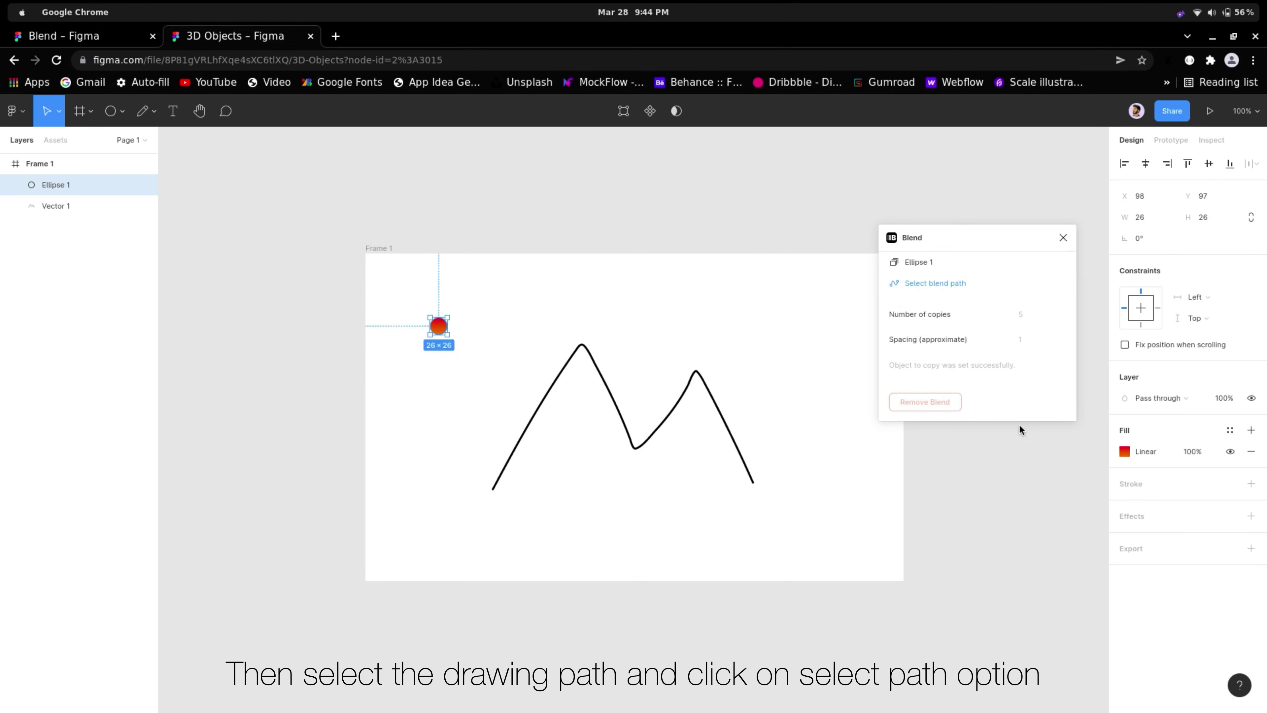
# - Set the two-peaked line as the blend path and move it back inside the frame, to about X 214, Y 119
pyautogui.click(609, 391)
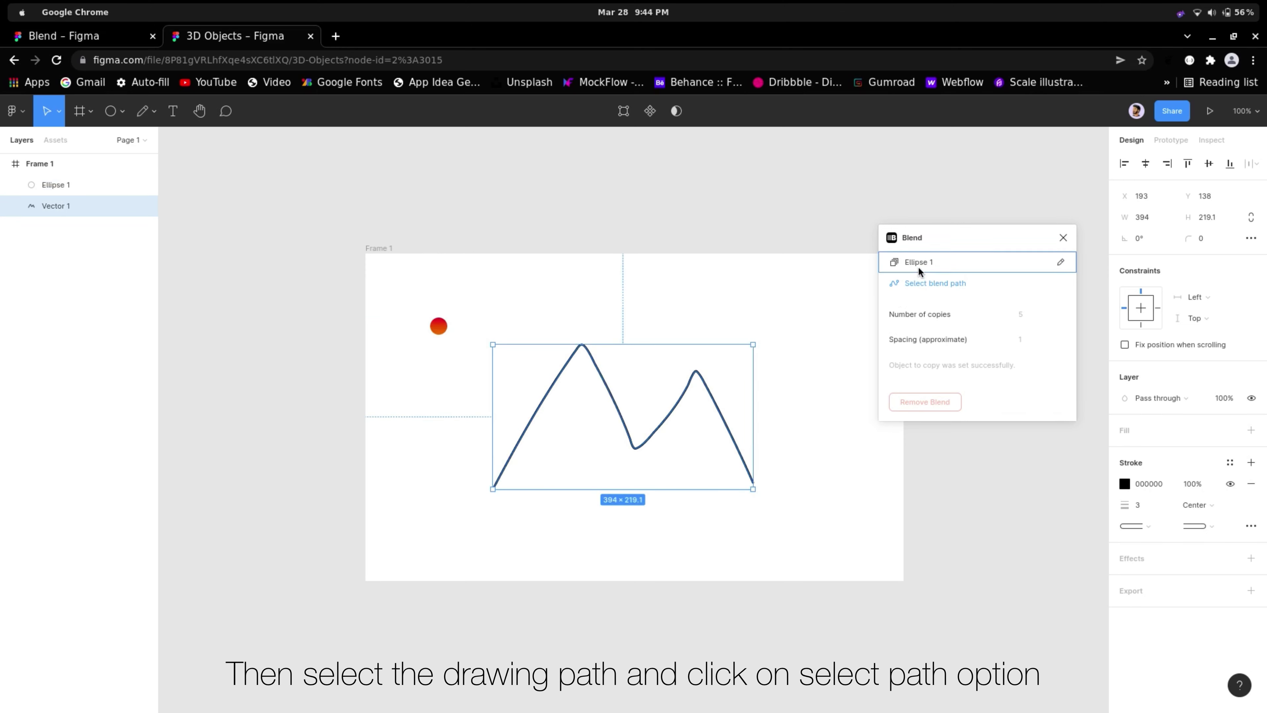
pyautogui.click(933, 286)
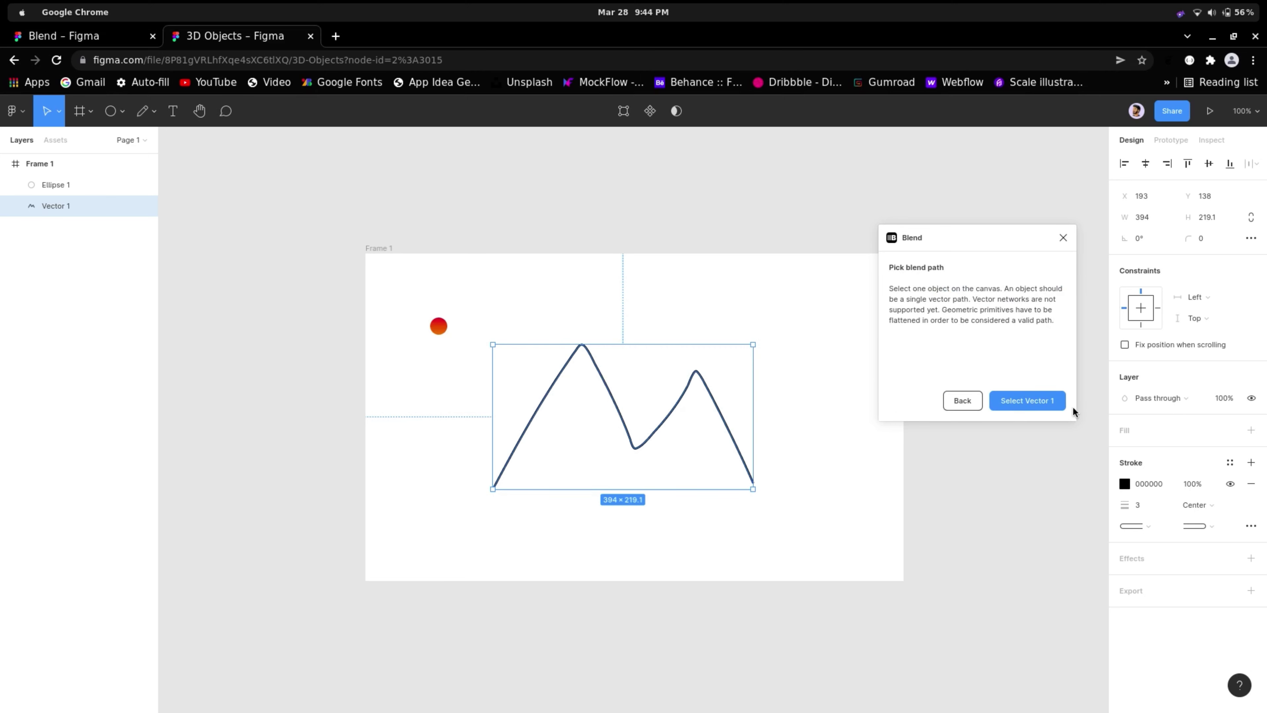
pyautogui.click(1033, 406)
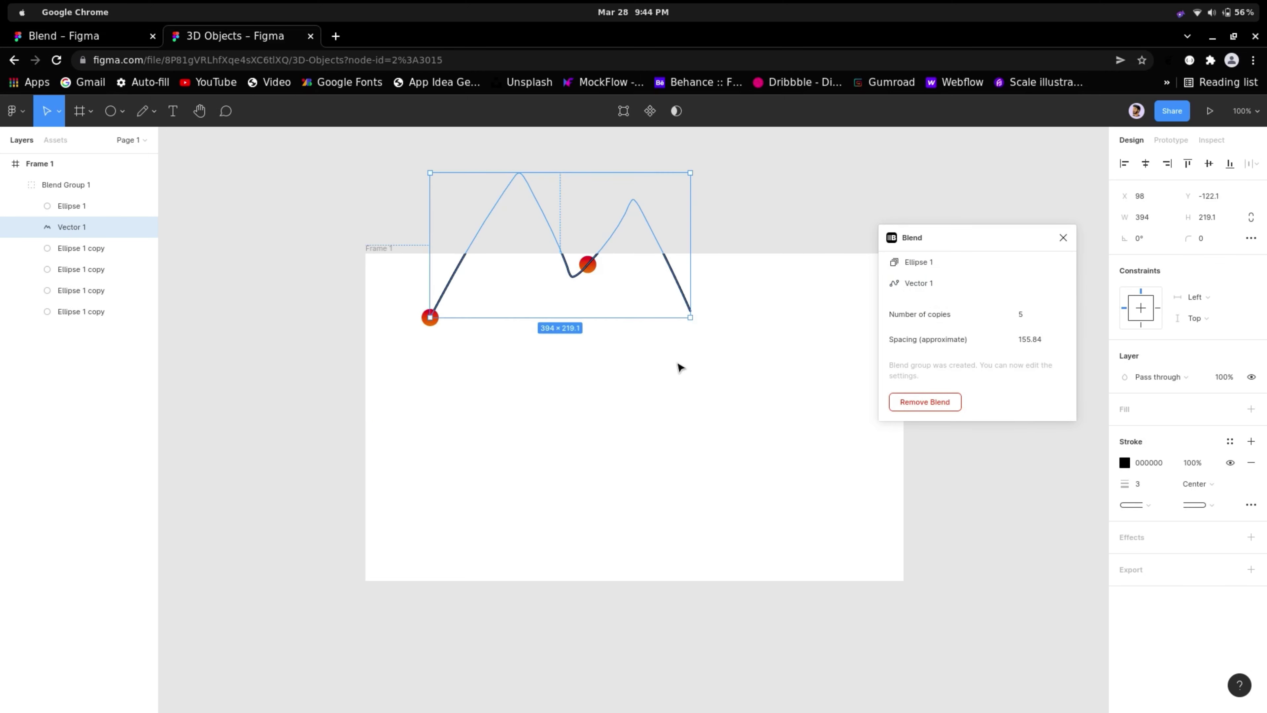
pyautogui.moveTo(588, 297); pyautogui.dragTo(651, 447)
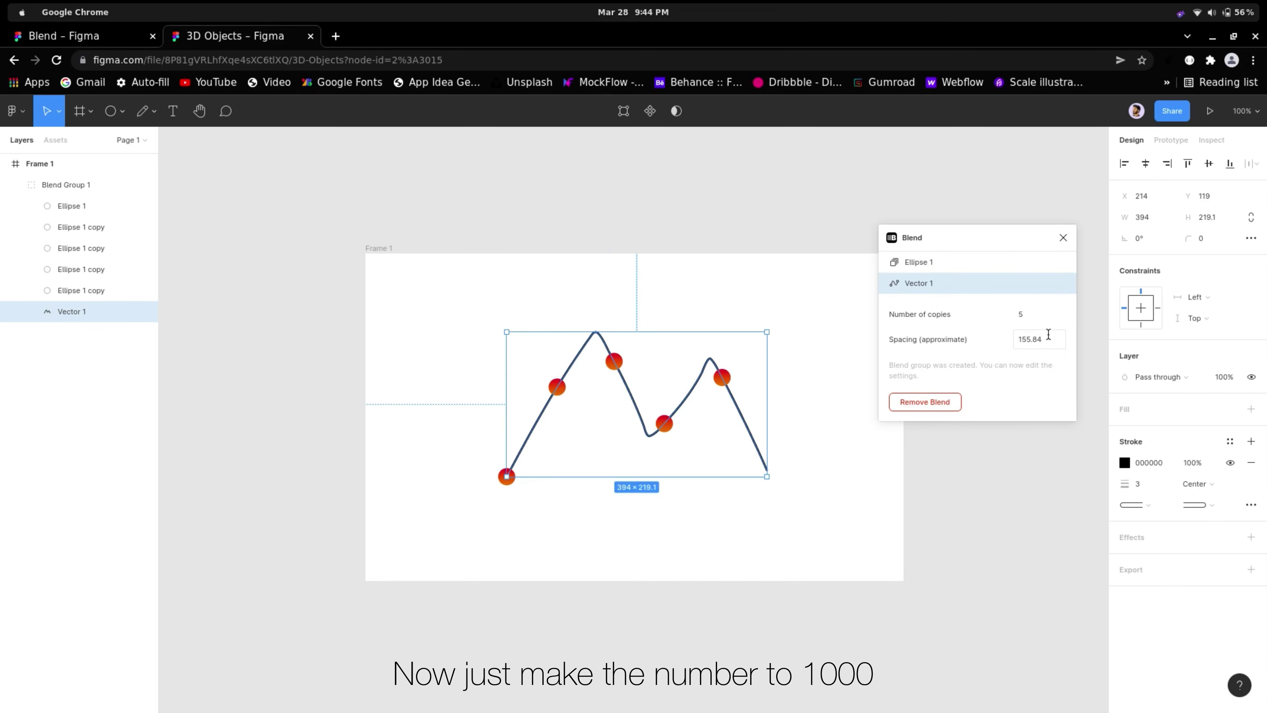
# - Set the blend's number of copies to 1000 and move the blended group towards the frame's upper-left corner
pyautogui.click(1025, 313)
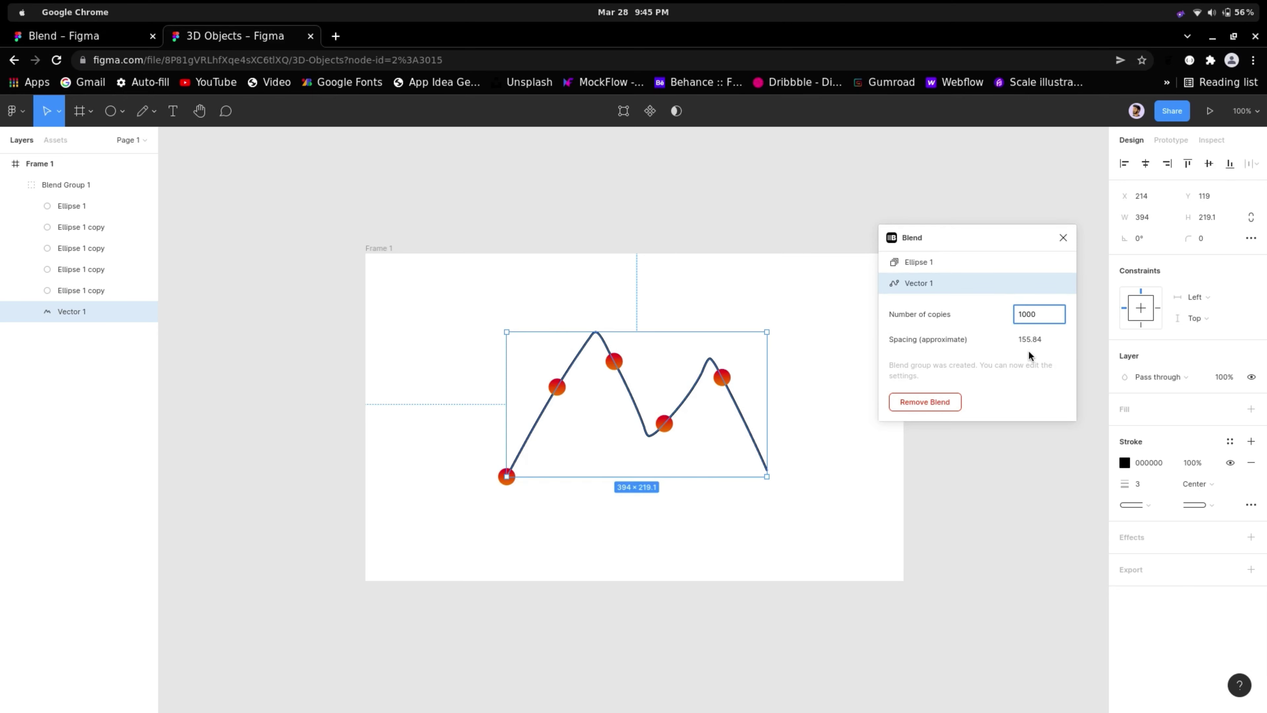
pyautogui.press('Return')
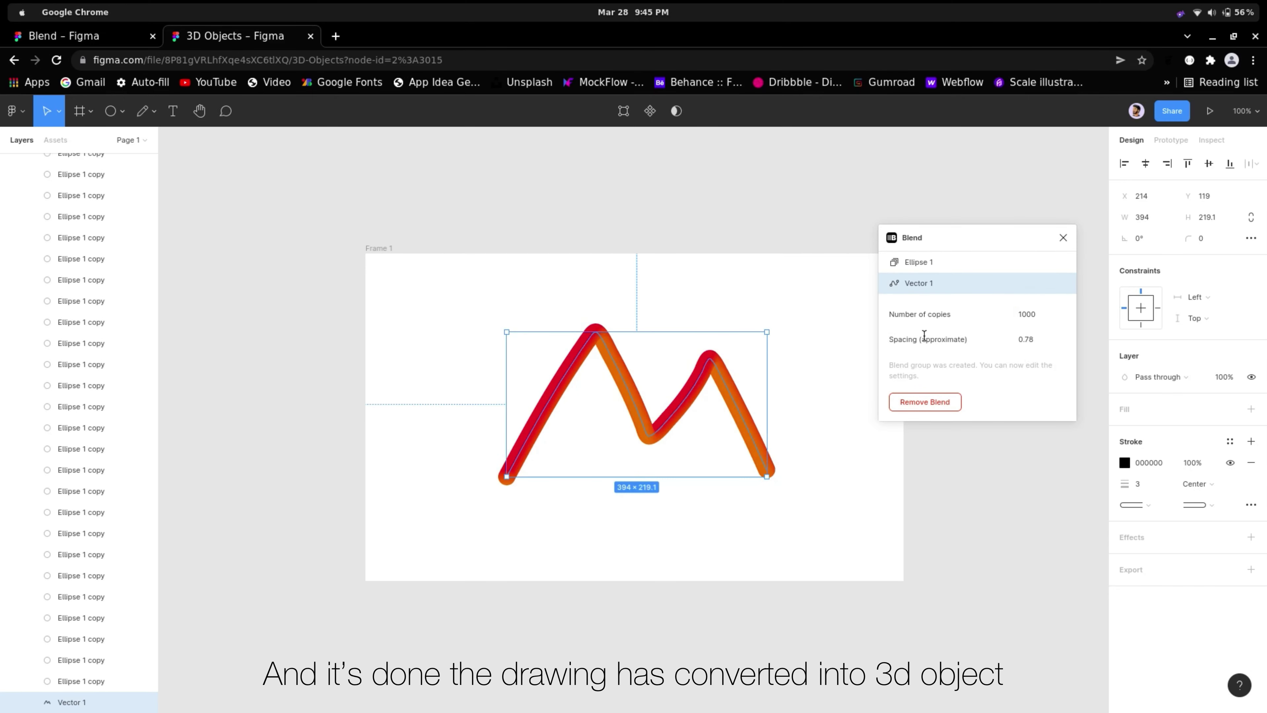
pyautogui.click(1044, 487)
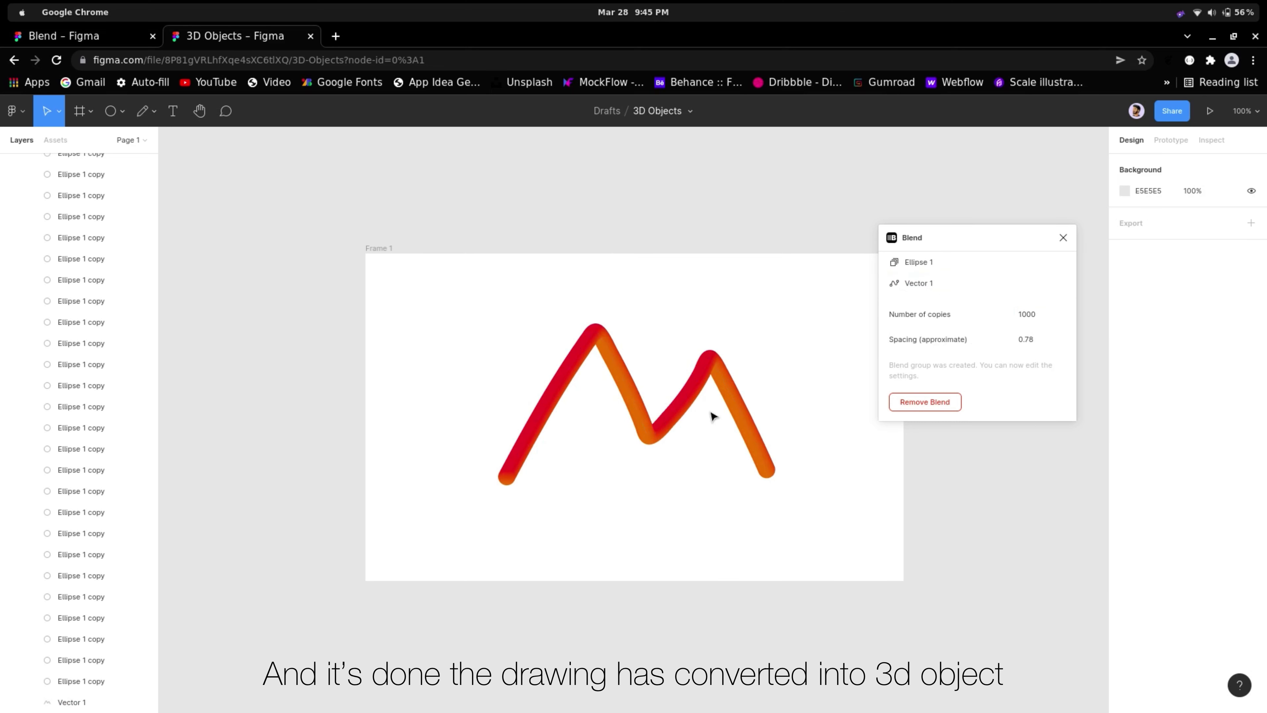
pyautogui.moveTo(663, 427); pyautogui.dragTo(630, 428)
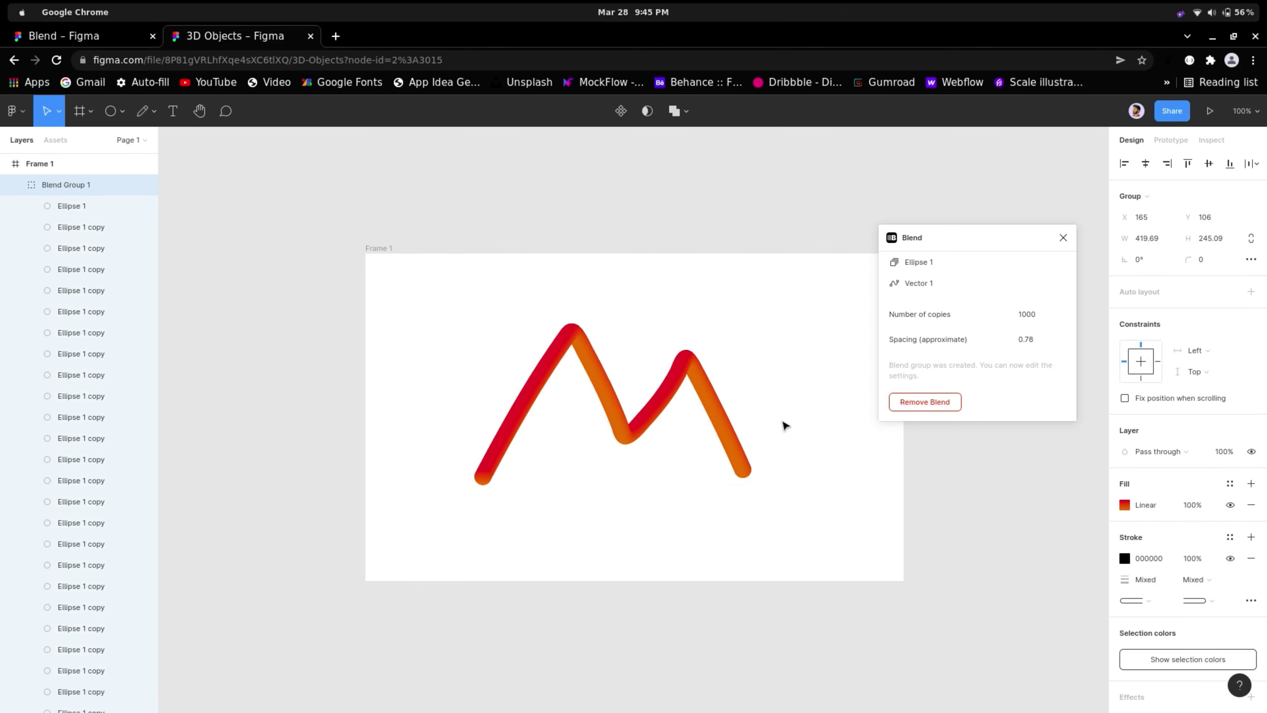
pyautogui.moveTo(697, 494); pyautogui.dragTo(576, 448)
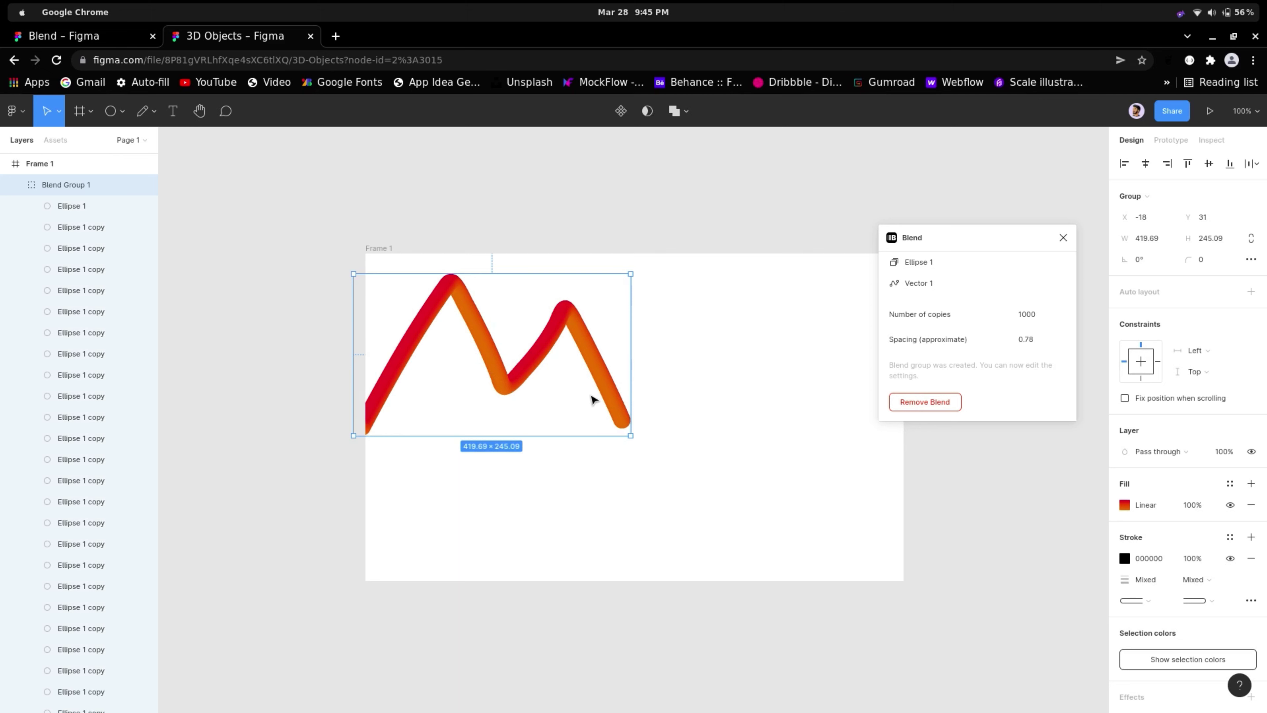
# - Move the red-orange blended group fully inside the frame, to about X 63, Y 36
pyautogui.moveTo(592, 396); pyautogui.dragTo(645, 399)
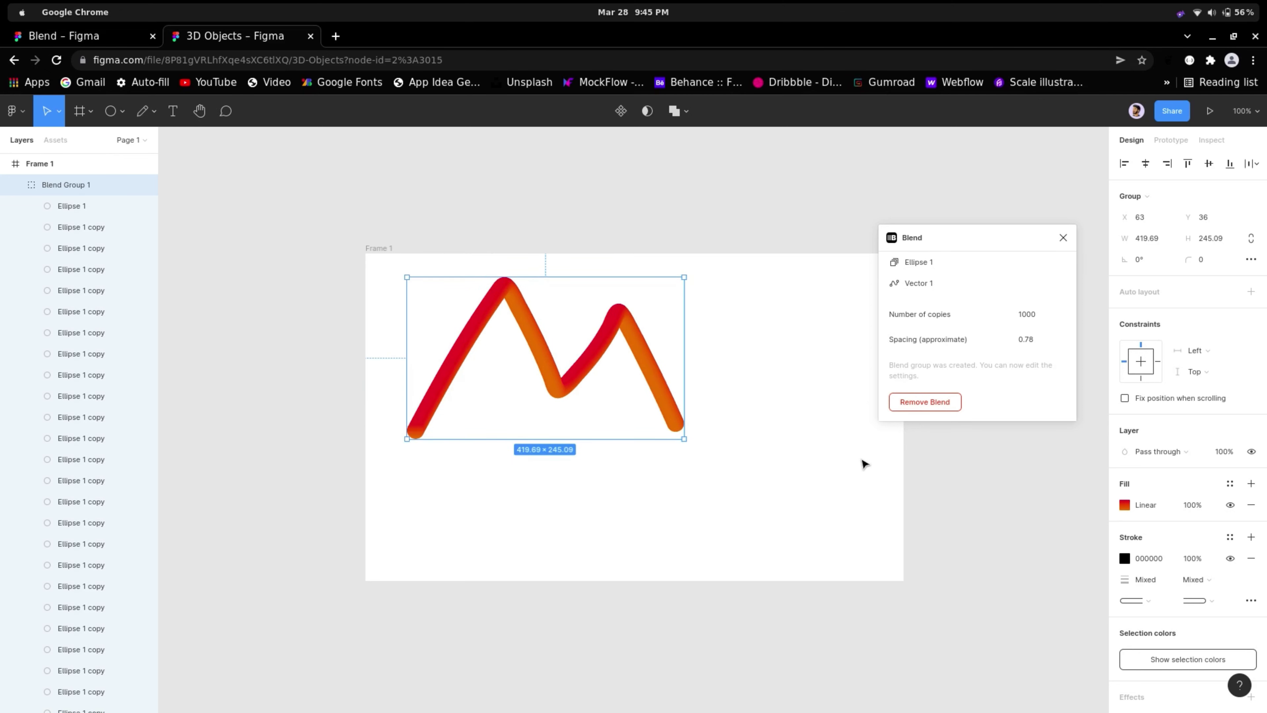
pyautogui.click(1019, 600)
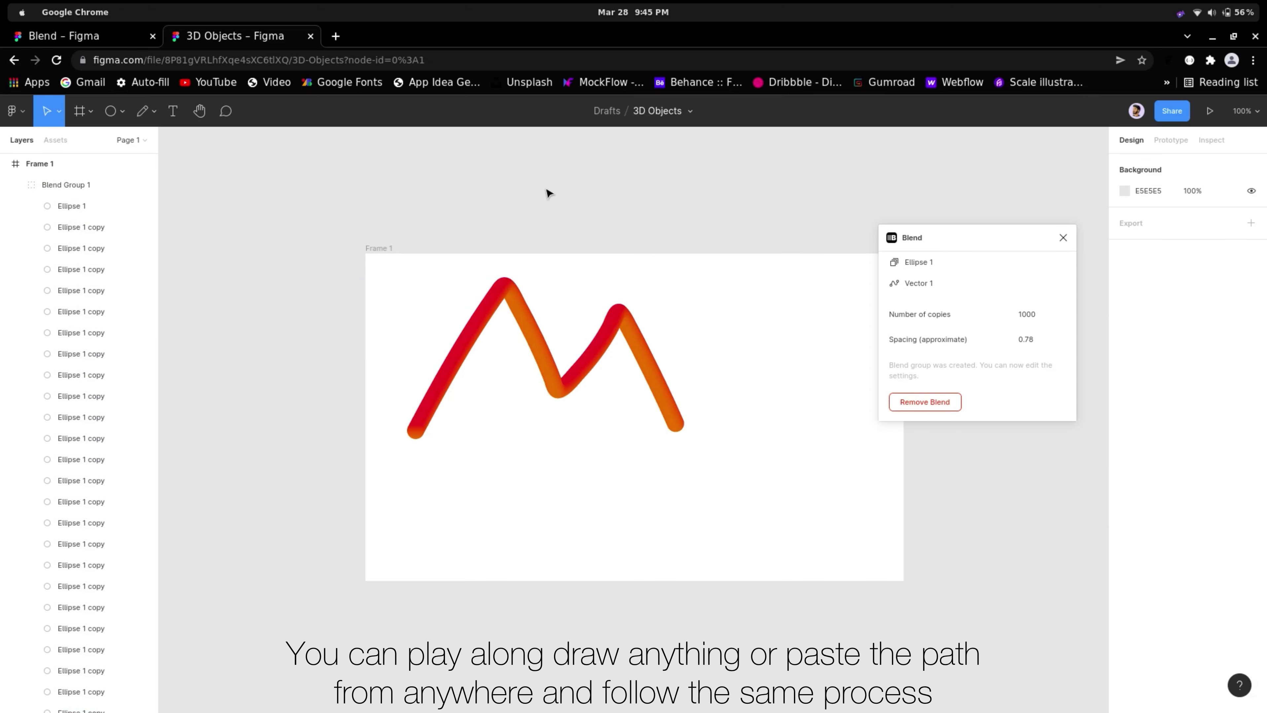
# - Draw a zigzag line of about 101 × 290 with the Pencil tool beside the blended shape and move it to about X 615, Y 181
pyautogui.click(144, 121)
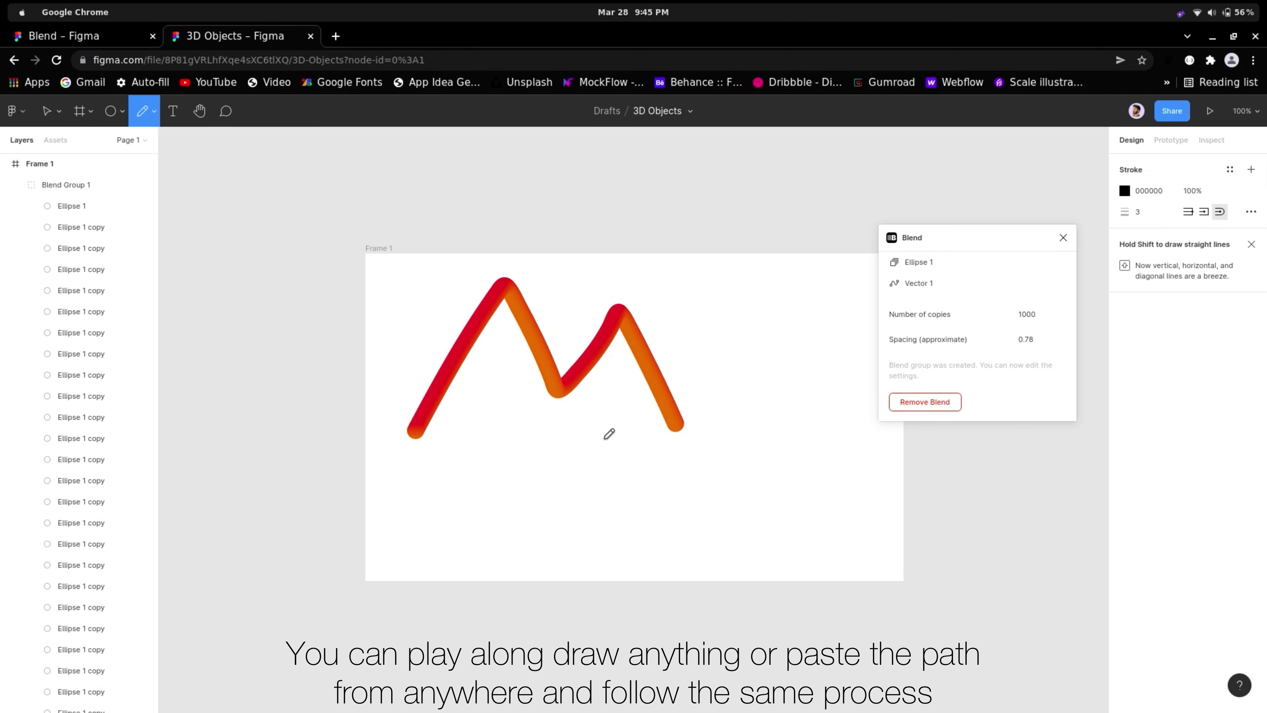
pyautogui.moveTo(787, 431)
pyautogui.mouseDown()
pyautogui.moveTo(749, 494)
pyautogui.moveTo(818, 505)
pyautogui.moveTo(772, 619)
pyautogui.mouseUp()
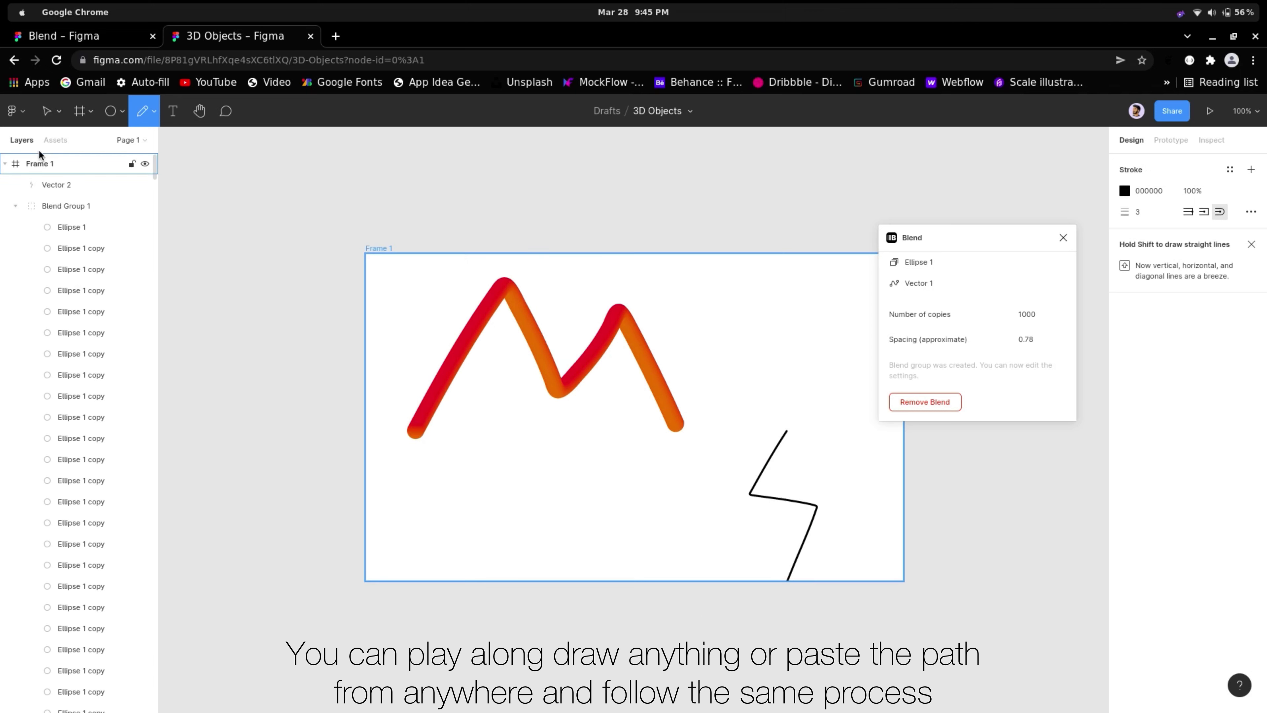
pyautogui.press('Escape')
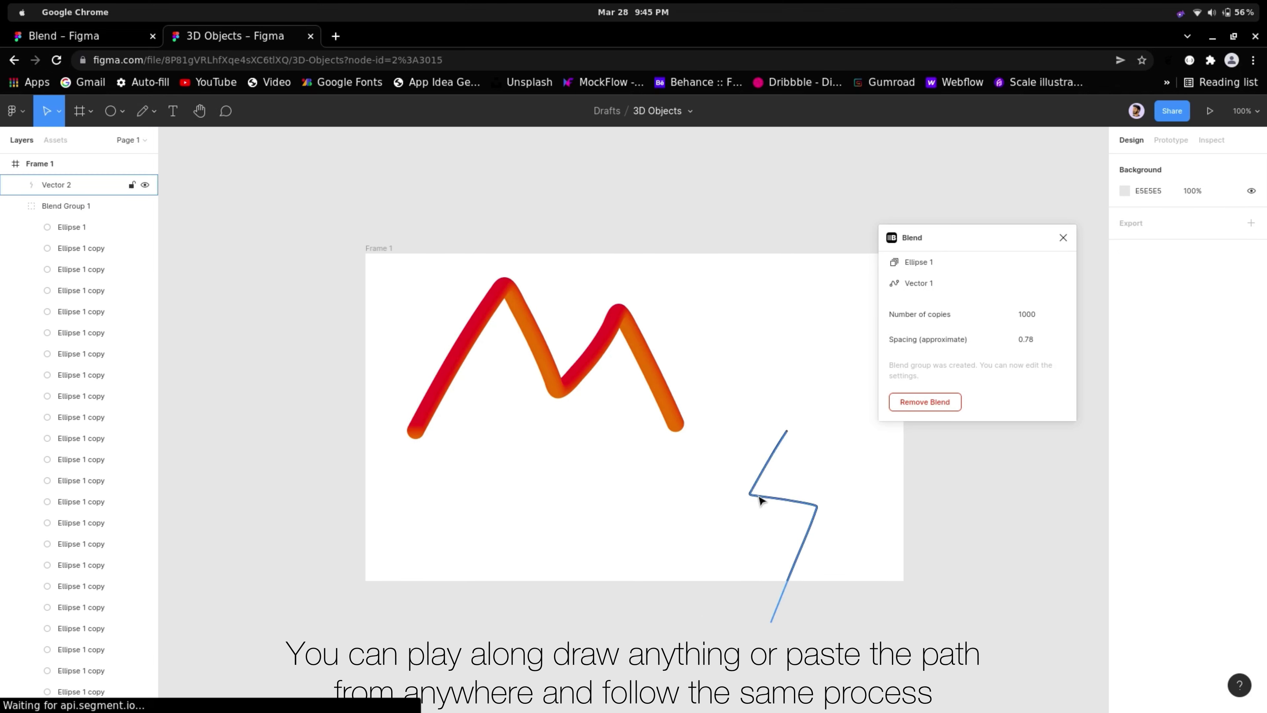
pyautogui.moveTo(755, 497); pyautogui.dragTo(795, 445)
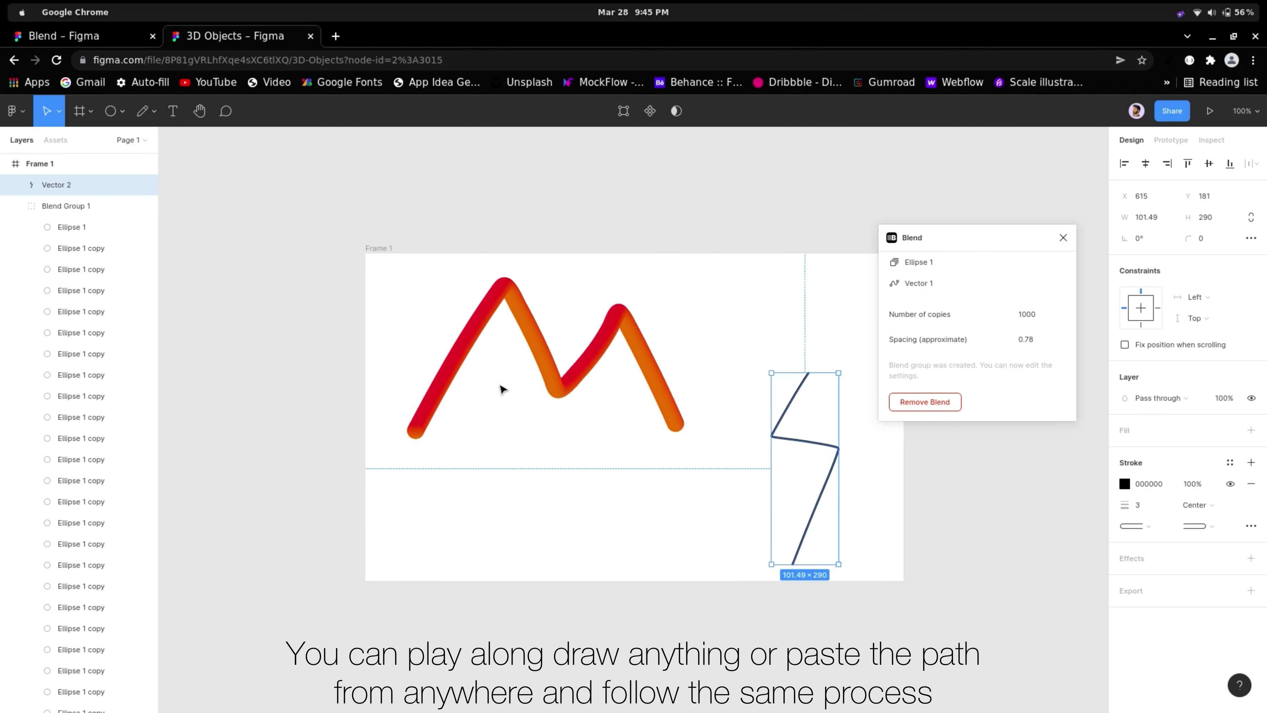
pyautogui.click(257, 215)
# - Draw a circle of about 26 × 26 below the blended shape and fill it with dark blue 103A78
pyautogui.click(107, 121)
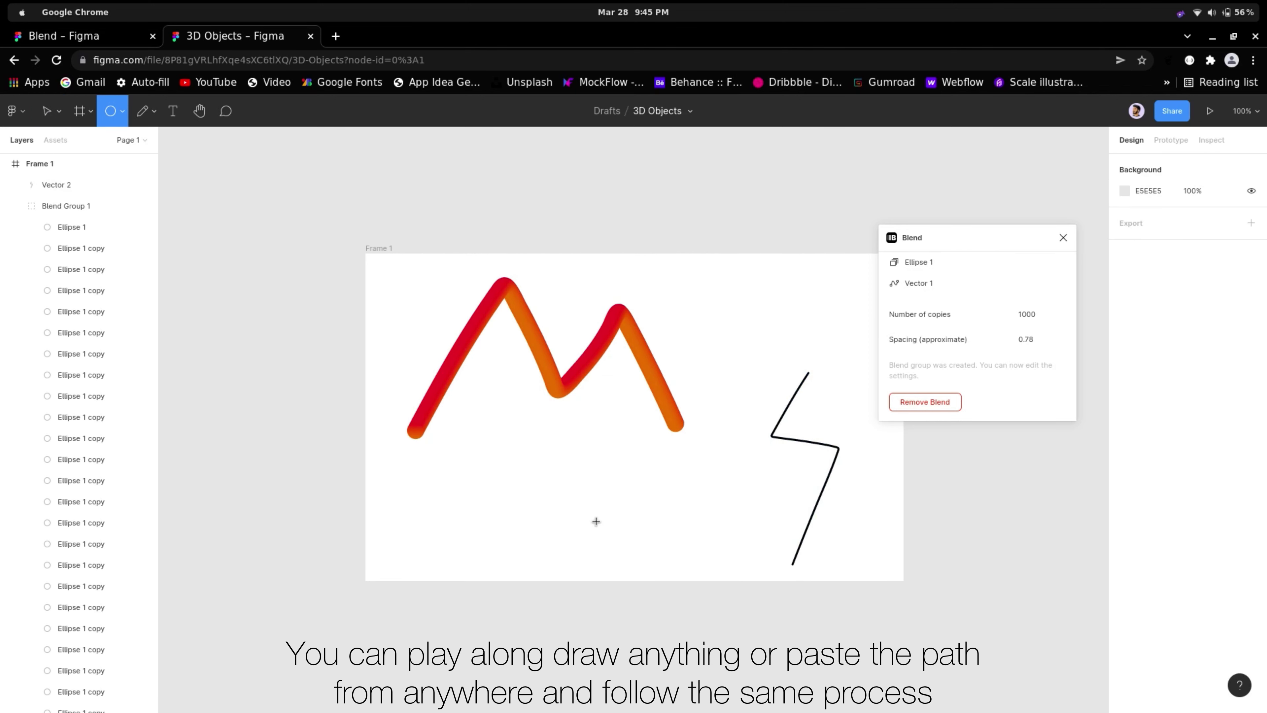
pyautogui.moveTo(635, 504)
pyautogui.mouseDown()
pyautogui.moveTo(649, 525)
pyautogui.moveTo(652, 510)
pyautogui.mouseUp()
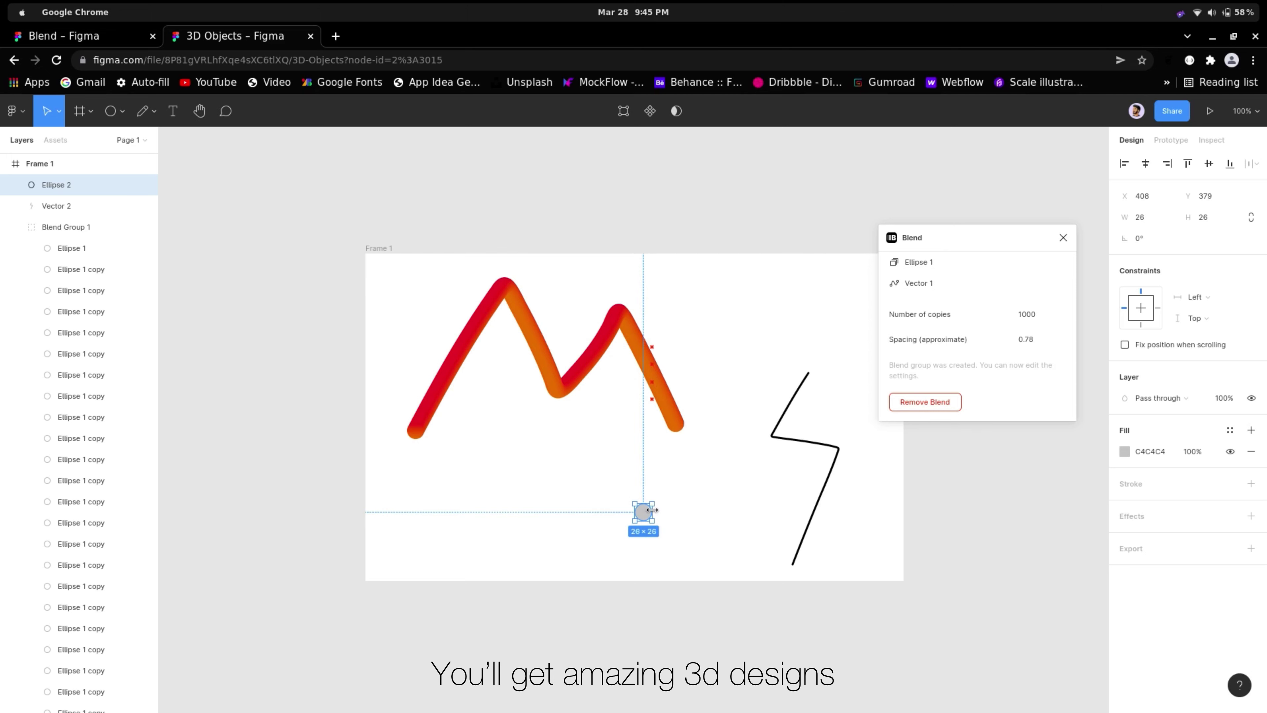
pyautogui.click(1124, 451)
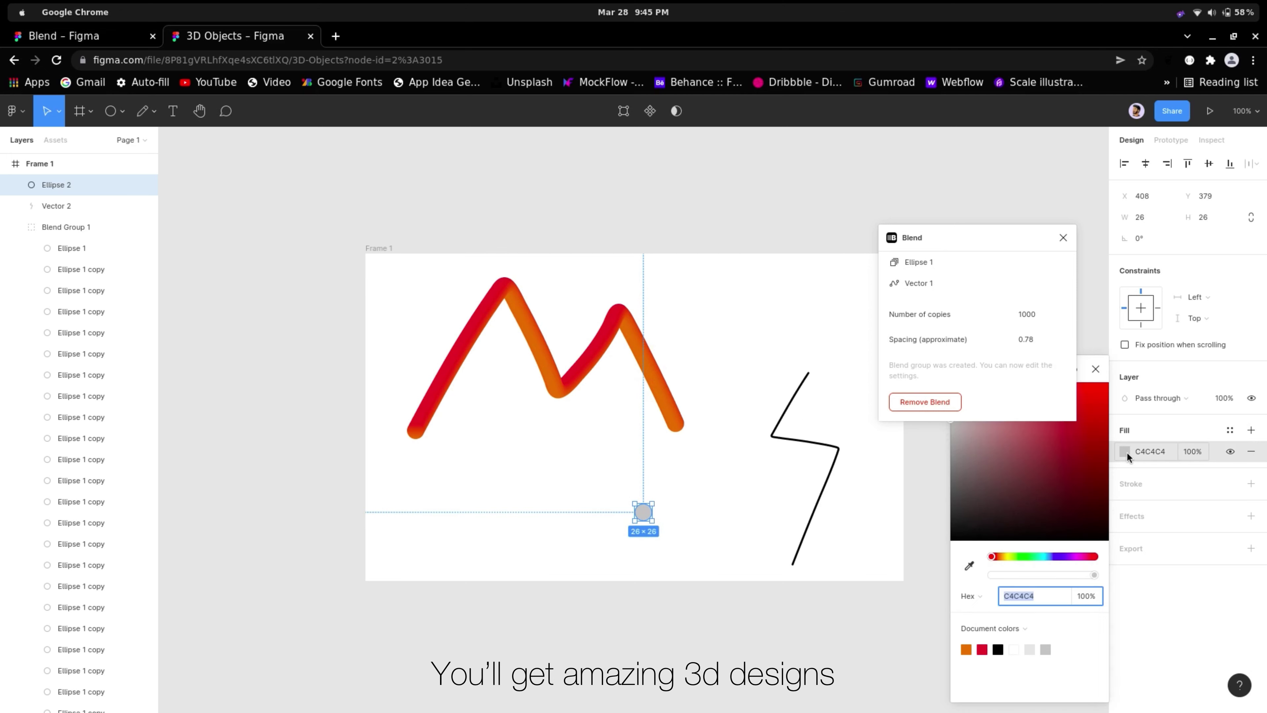
pyautogui.click(1054, 557)
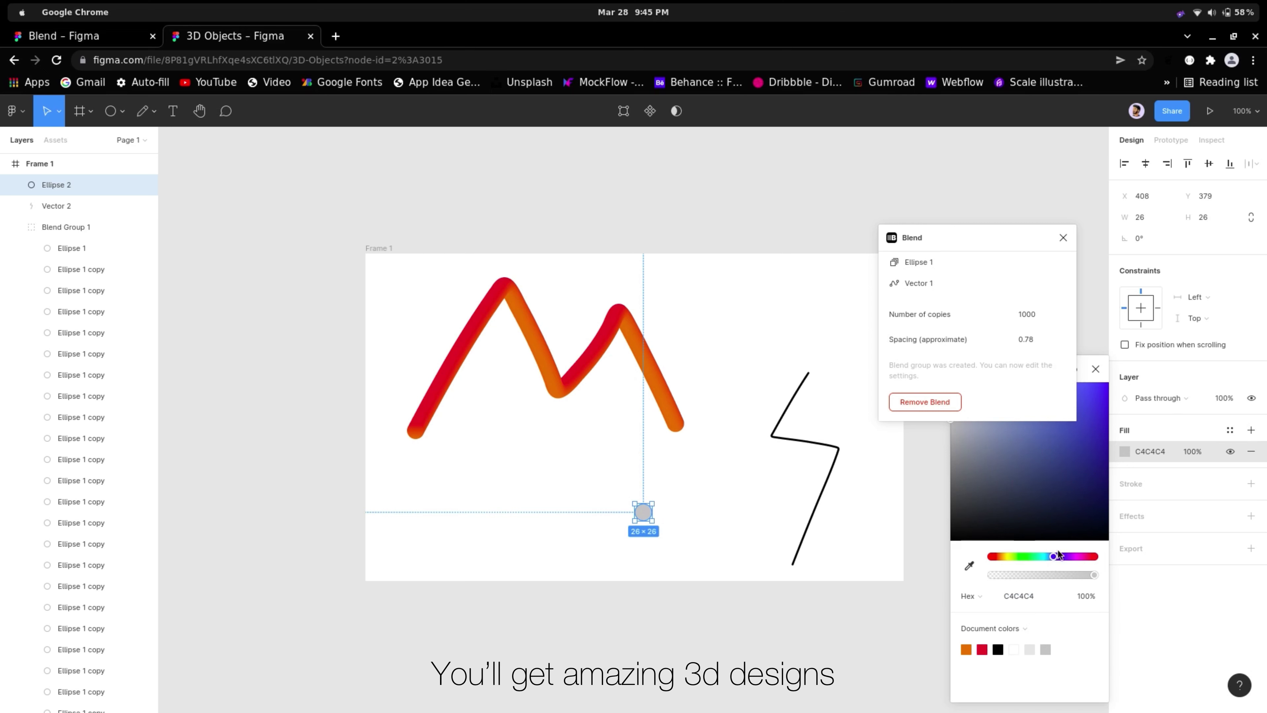
pyautogui.click(1088, 465)
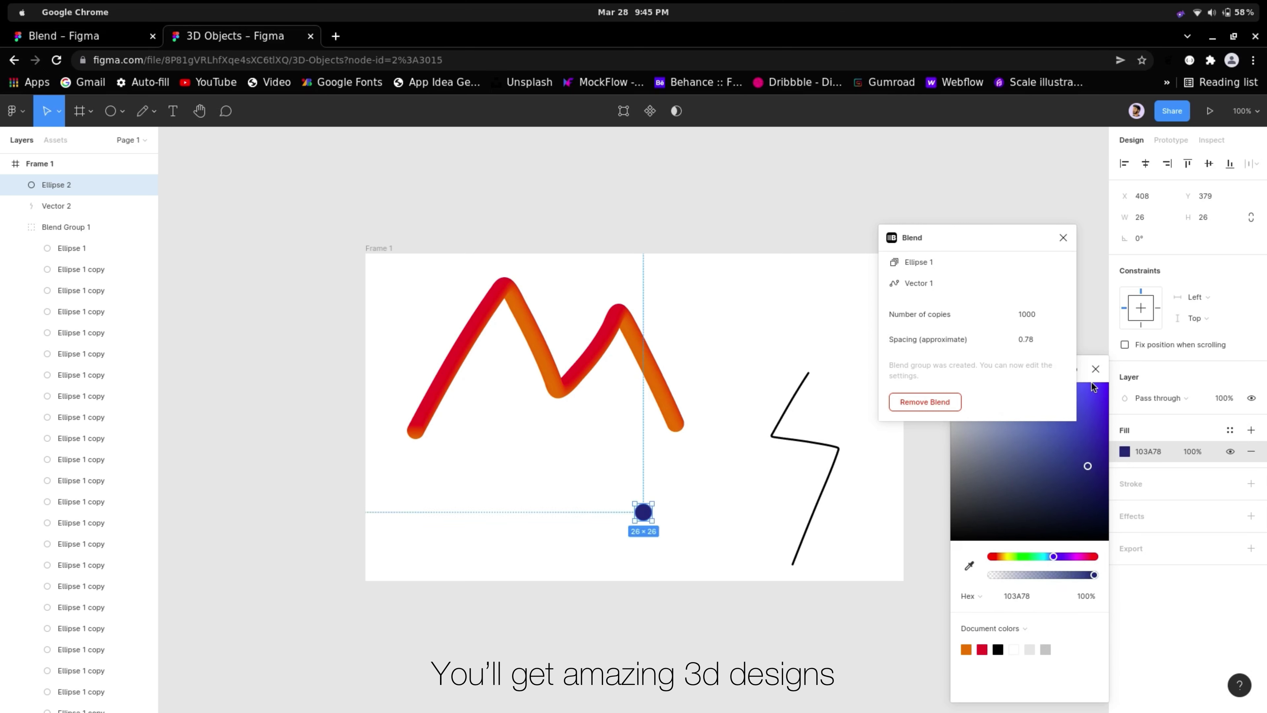
# - Change the circle's fill to a linear gradient from dark blue to a fully opaque teal green
pyautogui.moveTo(956, 235); pyautogui.dragTo(851, 172)
pyautogui.click(991, 368)
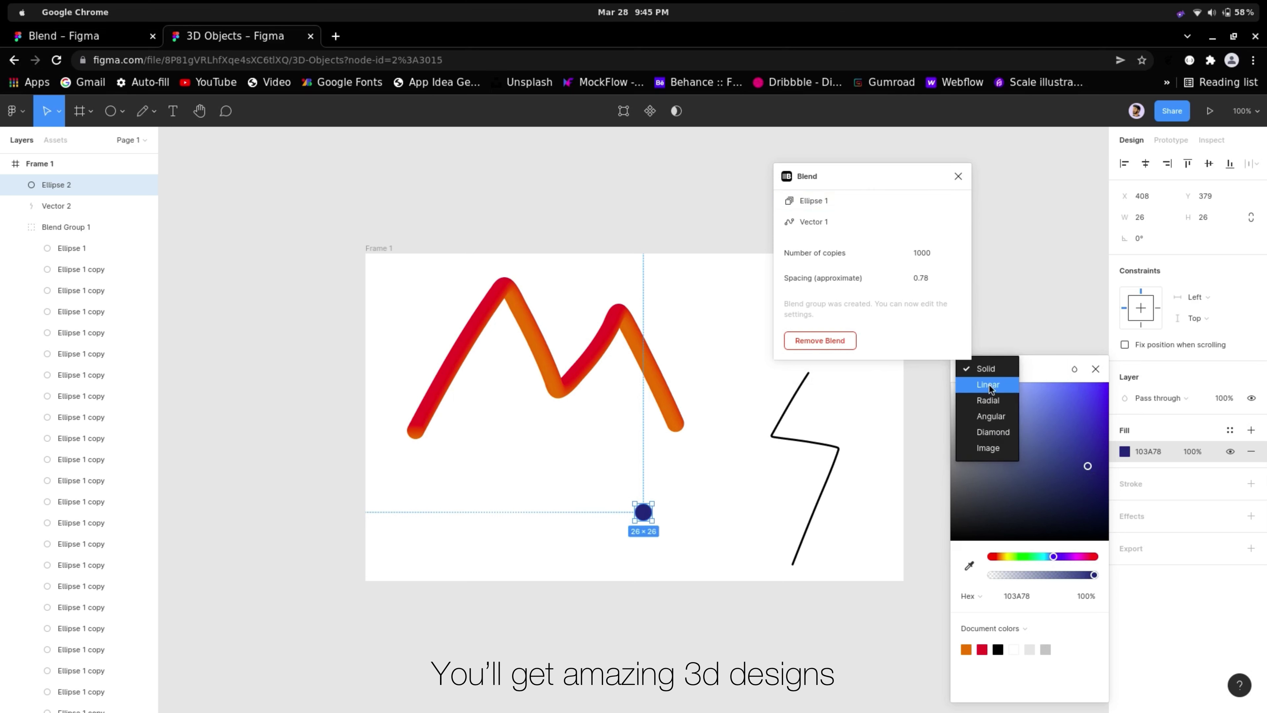
pyautogui.click(988, 385)
pyautogui.click(1092, 355)
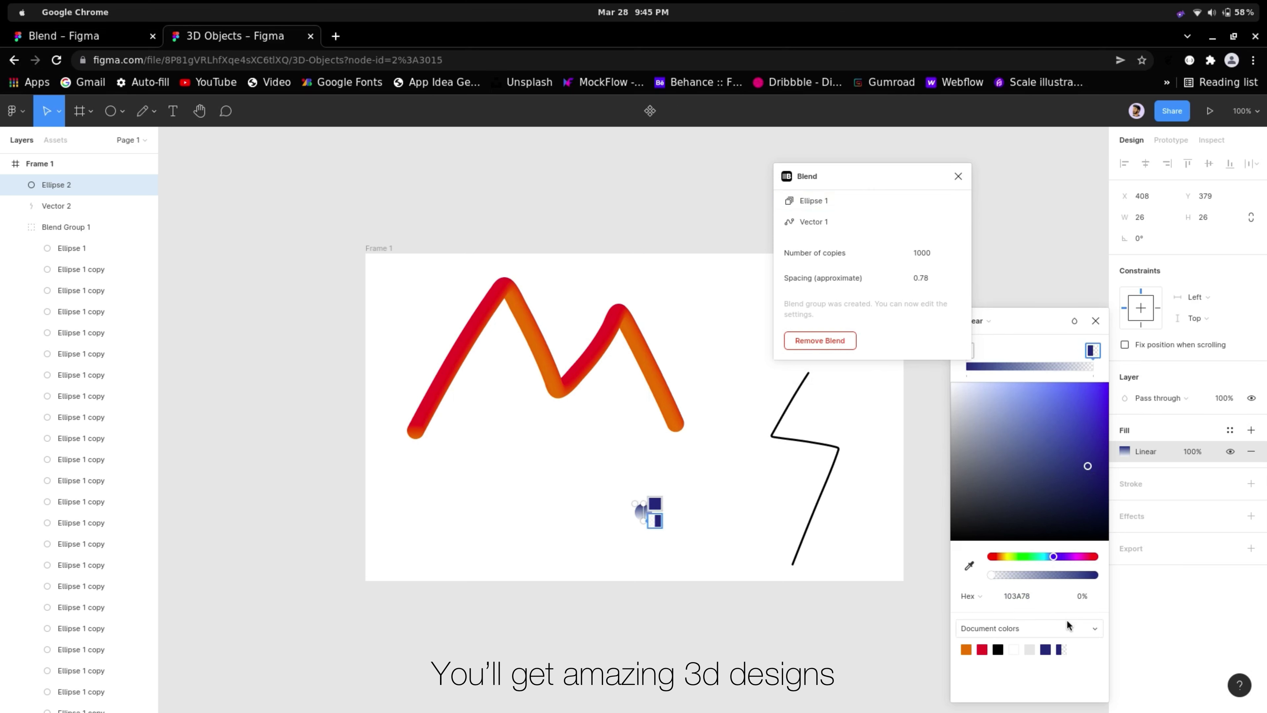
pyautogui.click(1093, 575)
pyautogui.moveTo(1055, 555); pyautogui.dragTo(1044, 567)
pyautogui.click(1095, 321)
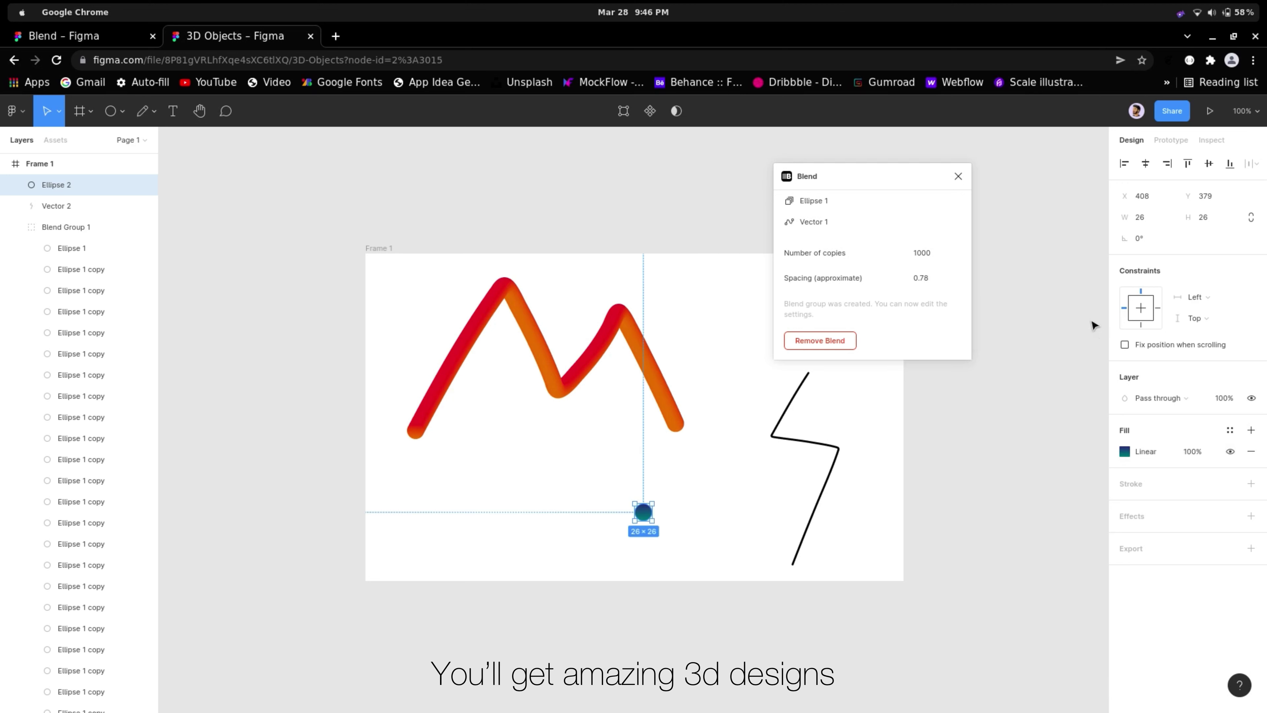
# - Close and rerun the Blend plugin to begin a new blend
pyautogui.click(827, 478)
pyautogui.click(643, 513)
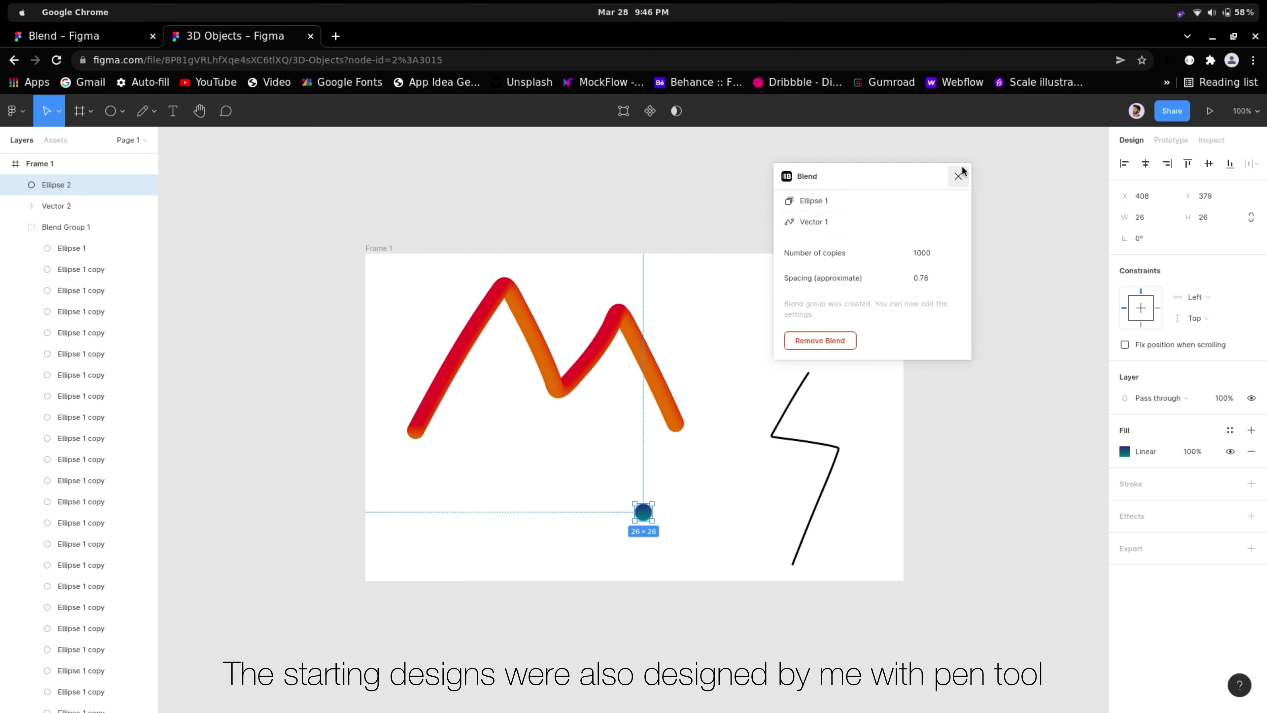
pyautogui.click(959, 176)
pyautogui.click(966, 311)
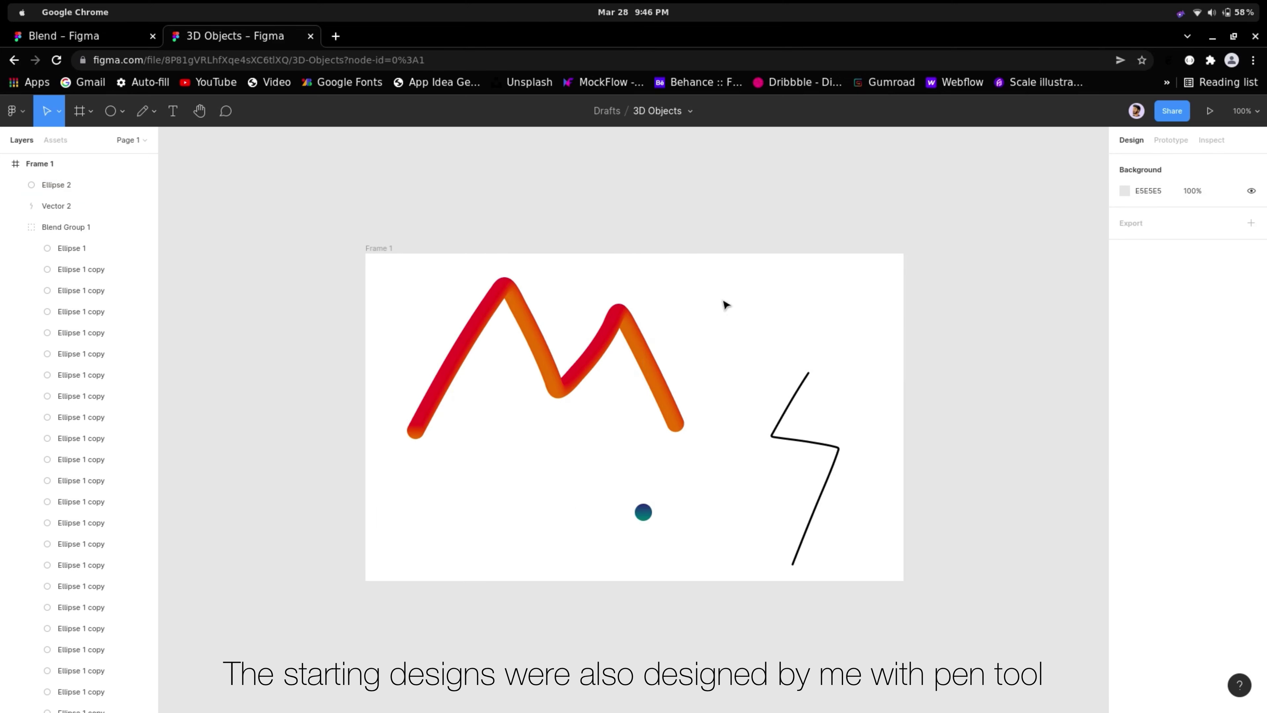
pyautogui.click(15, 113)
pyautogui.moveTo(76, 319)
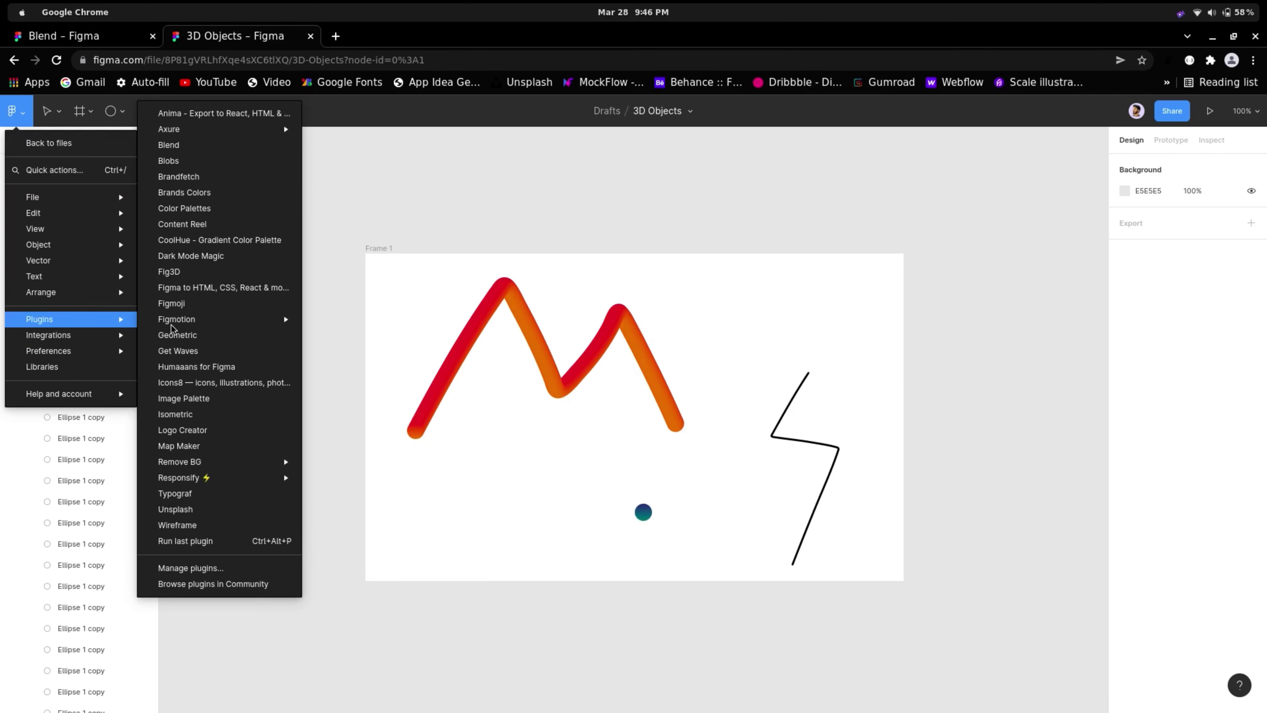
pyautogui.click(202, 155)
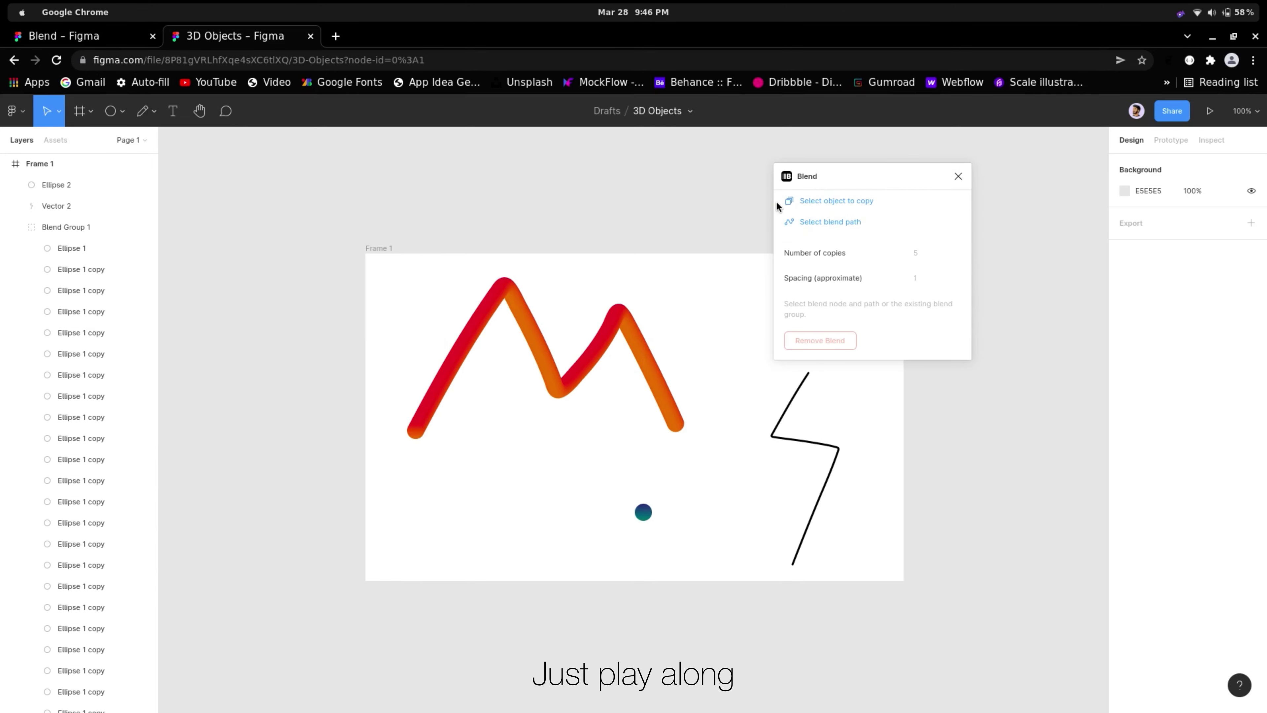
# - Set the blue-green circle as the object to copy and the zigzag line as the blend path
pyautogui.click(829, 202)
pyautogui.click(644, 512)
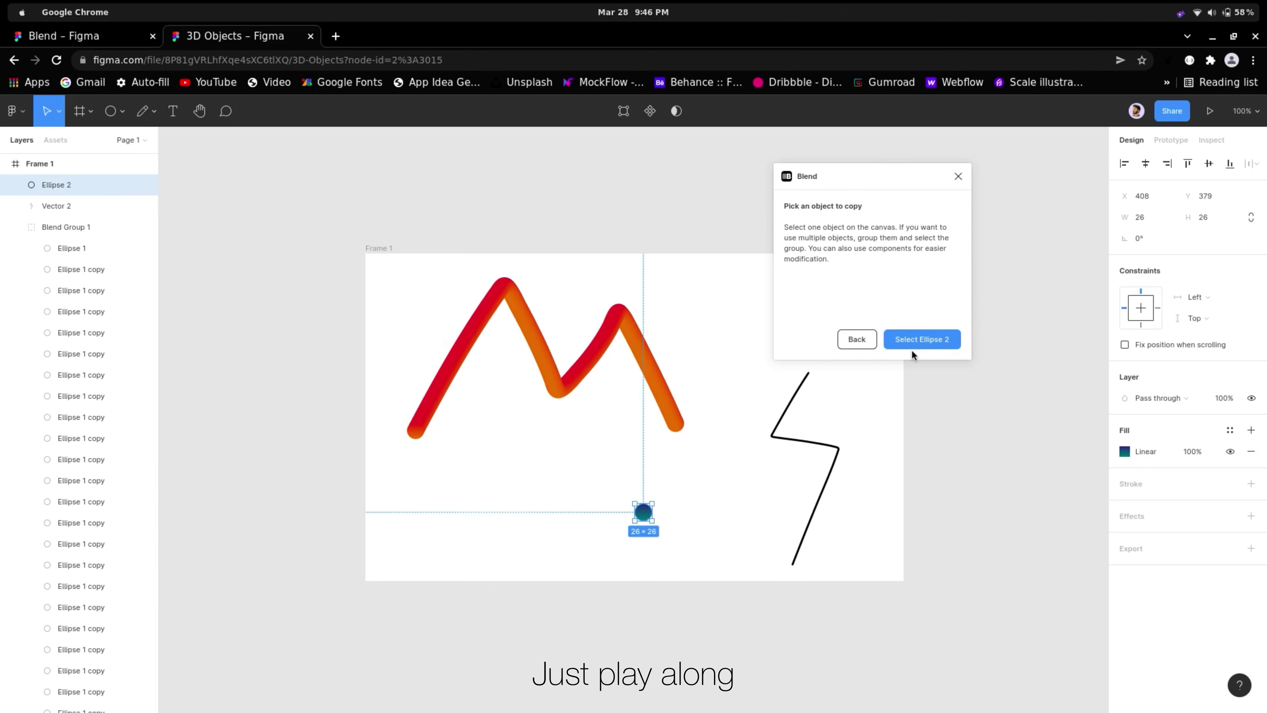
pyautogui.click(918, 342)
pyautogui.click(829, 223)
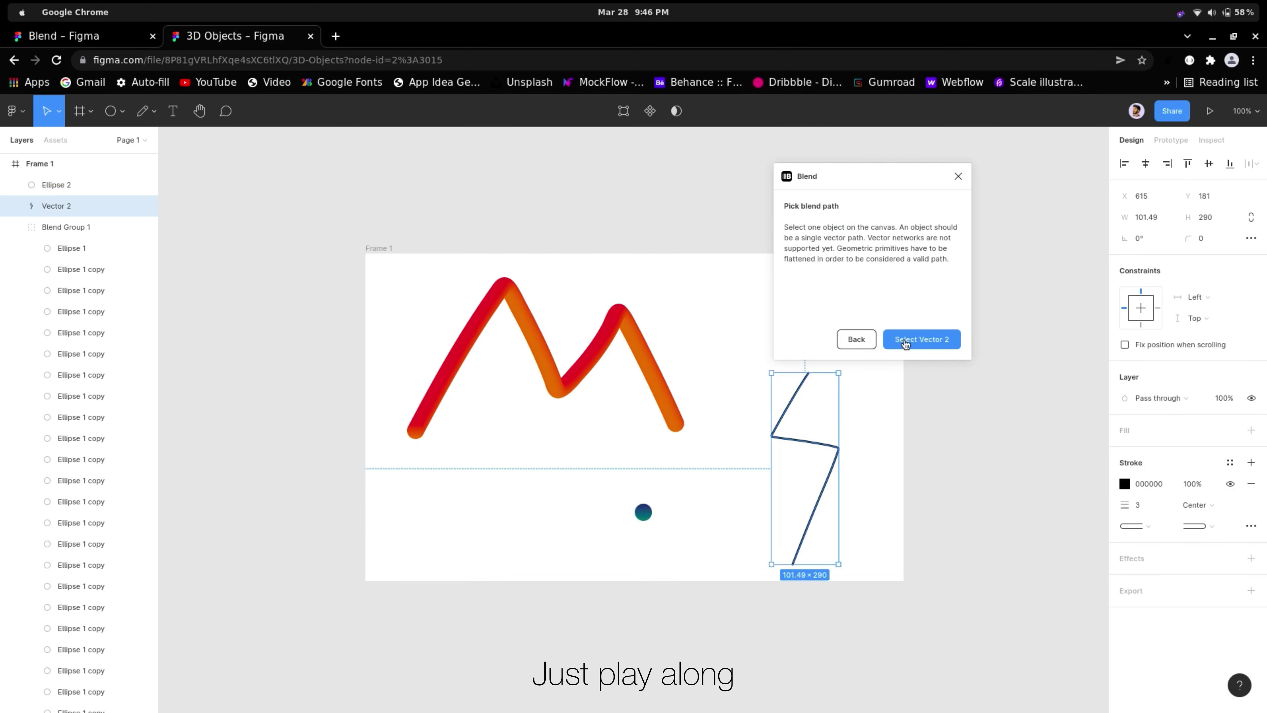
pyautogui.click(903, 340)
# - Set the new blend's number of copies to 1000, bring the blend back into the frame with its path at about X 590, Y 215, and close Blend
pyautogui.click(917, 252)
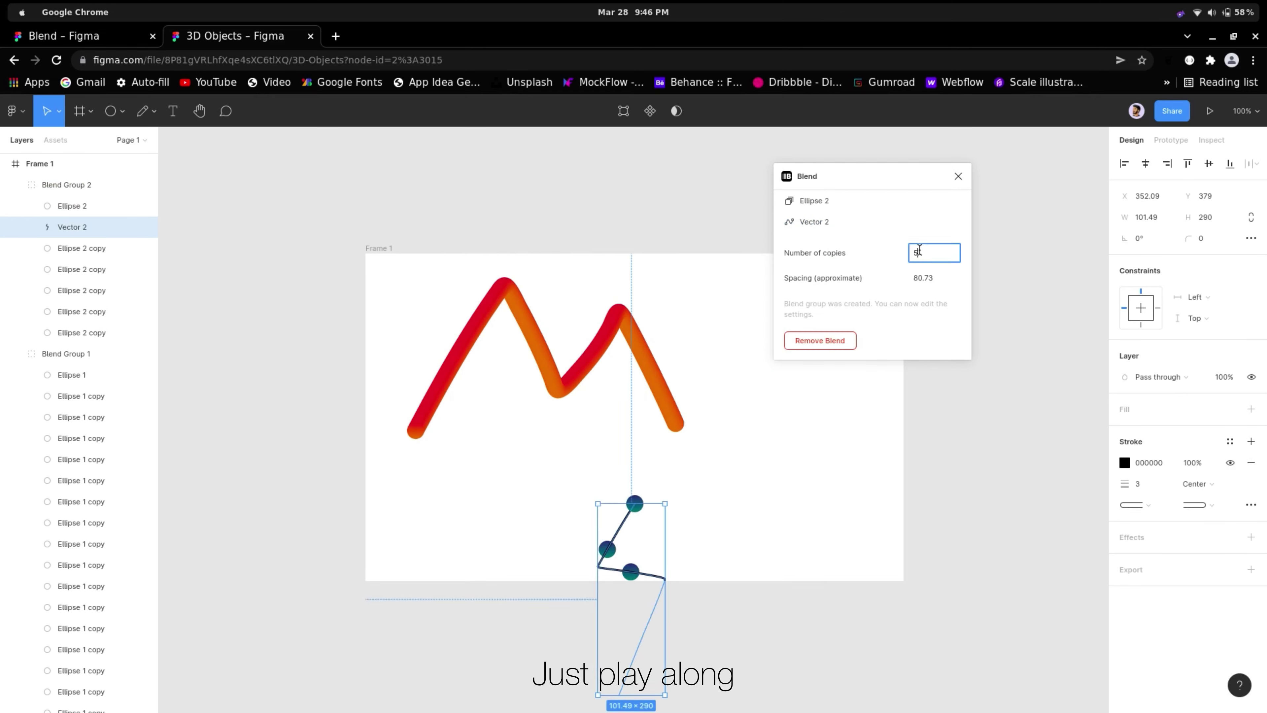
pyautogui.write('000')
pyautogui.press('BackSpace')
pyautogui.press('BackSpace')
pyautogui.press('BackSpace')
pyautogui.press('BackSpace')
pyautogui.write('1000')
pyautogui.click(884, 221)
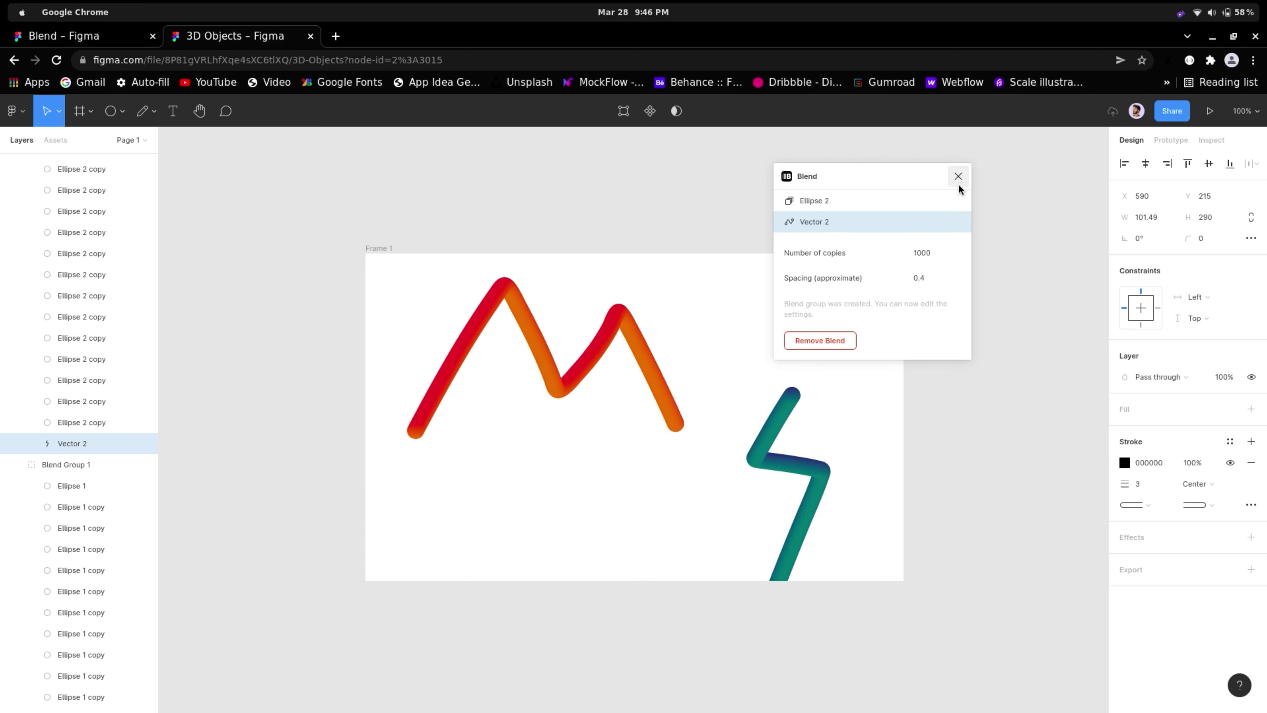
pyautogui.click(958, 185)
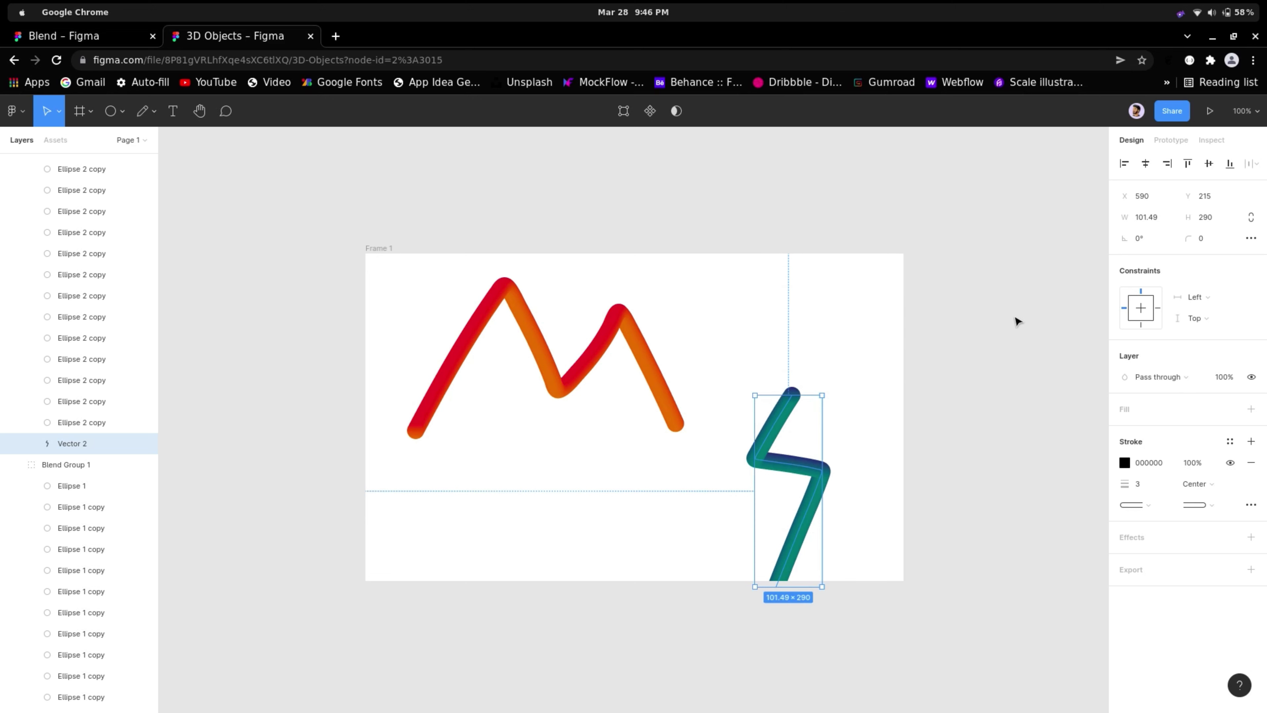
# - Try a drop shadow effect on the zigzag path, remove it again and clear the selection
pyautogui.click(1252, 537)
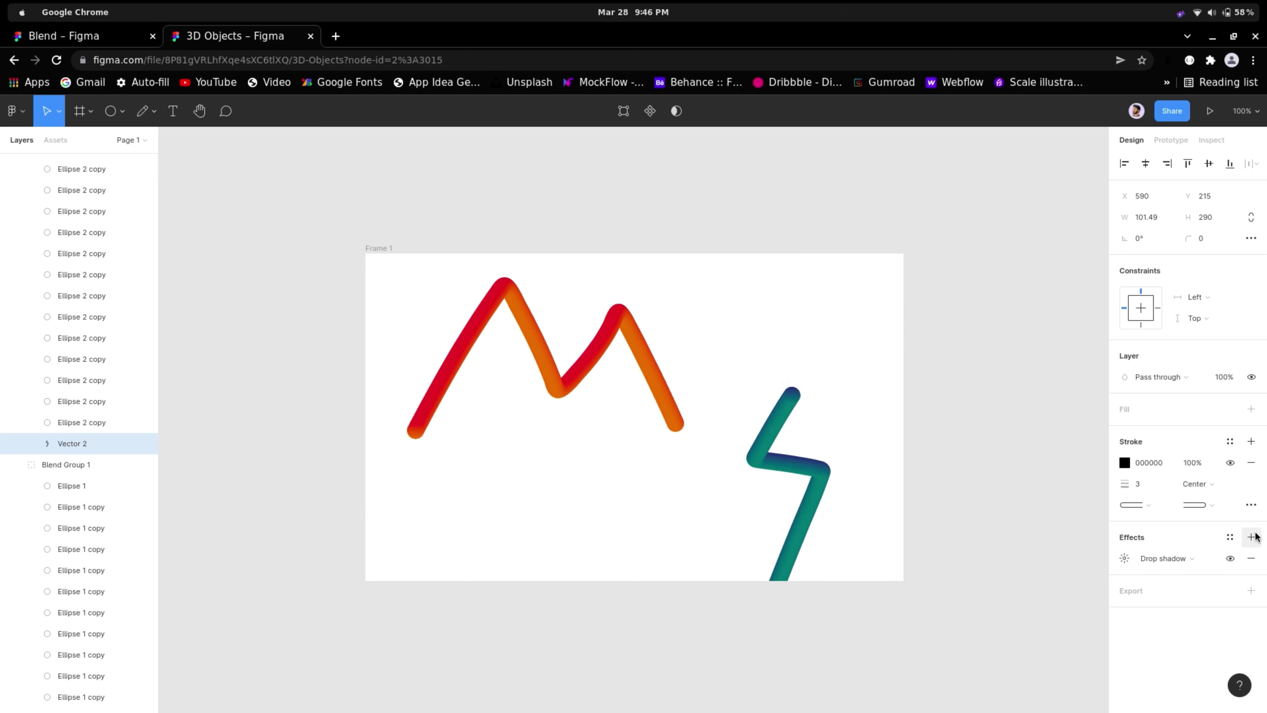
pyautogui.click(1253, 562)
pyautogui.click(976, 370)
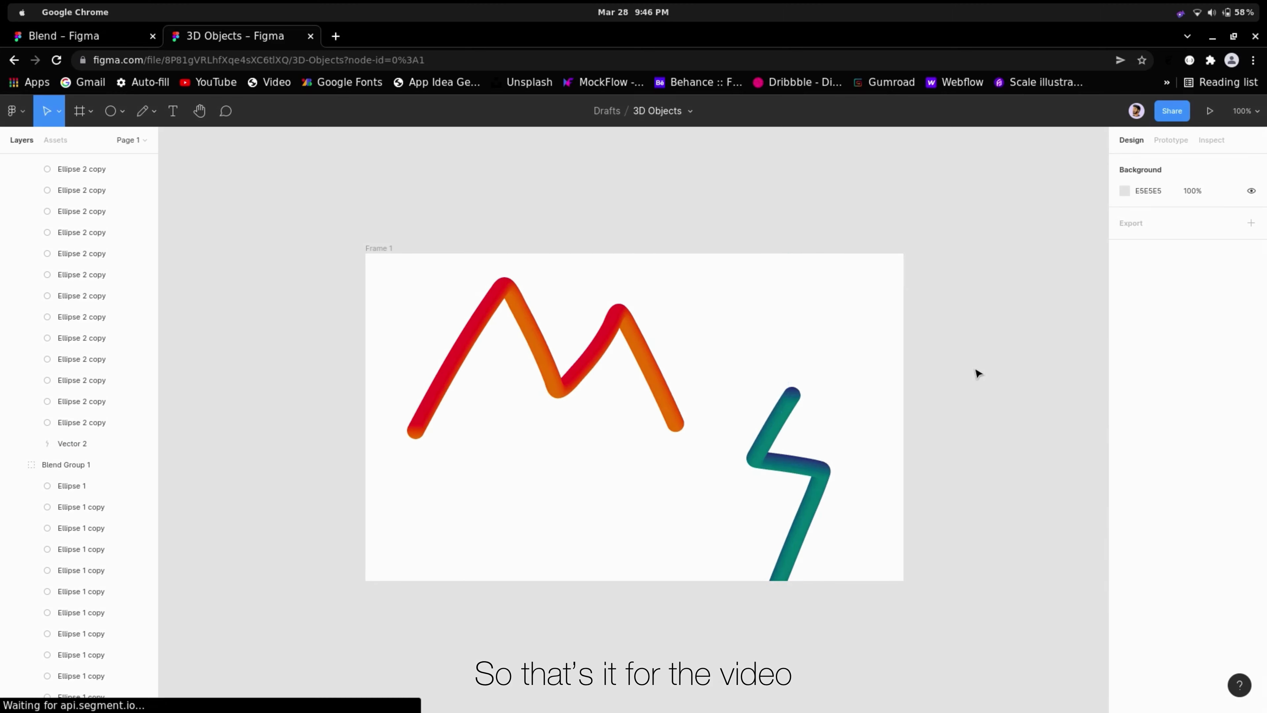